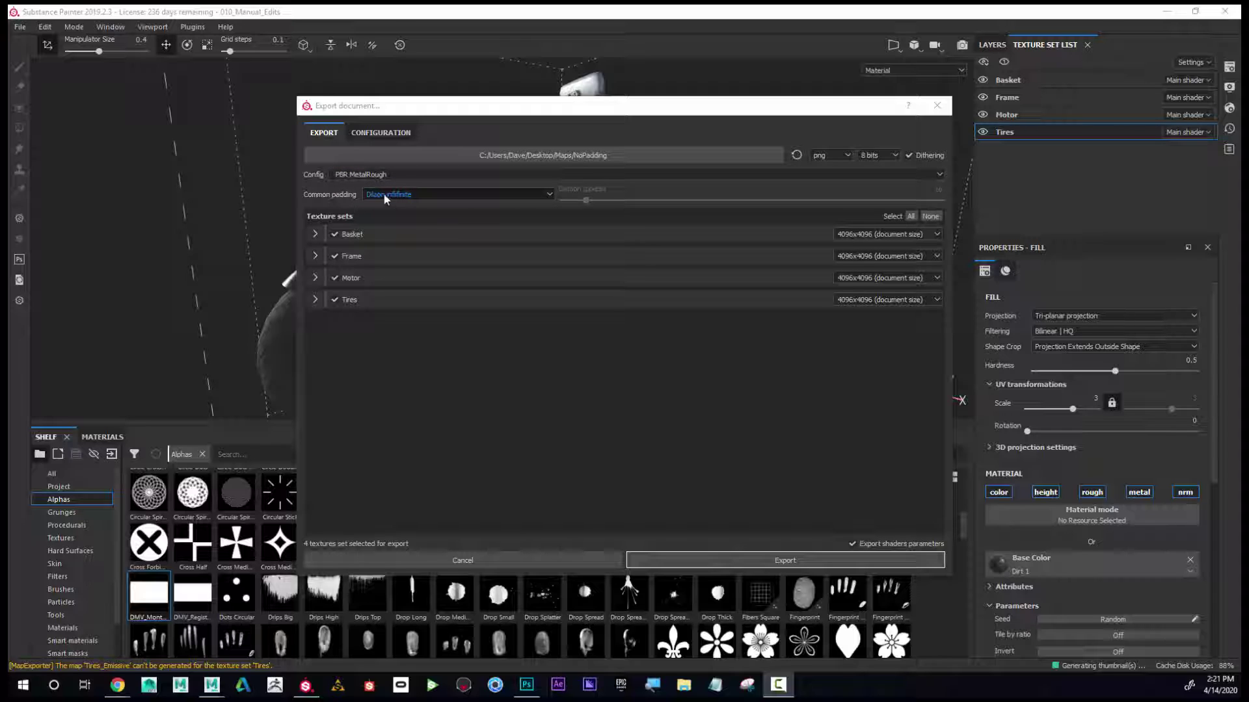
Review the common padding options for the export and keep Dilation infinite
click(427, 195)
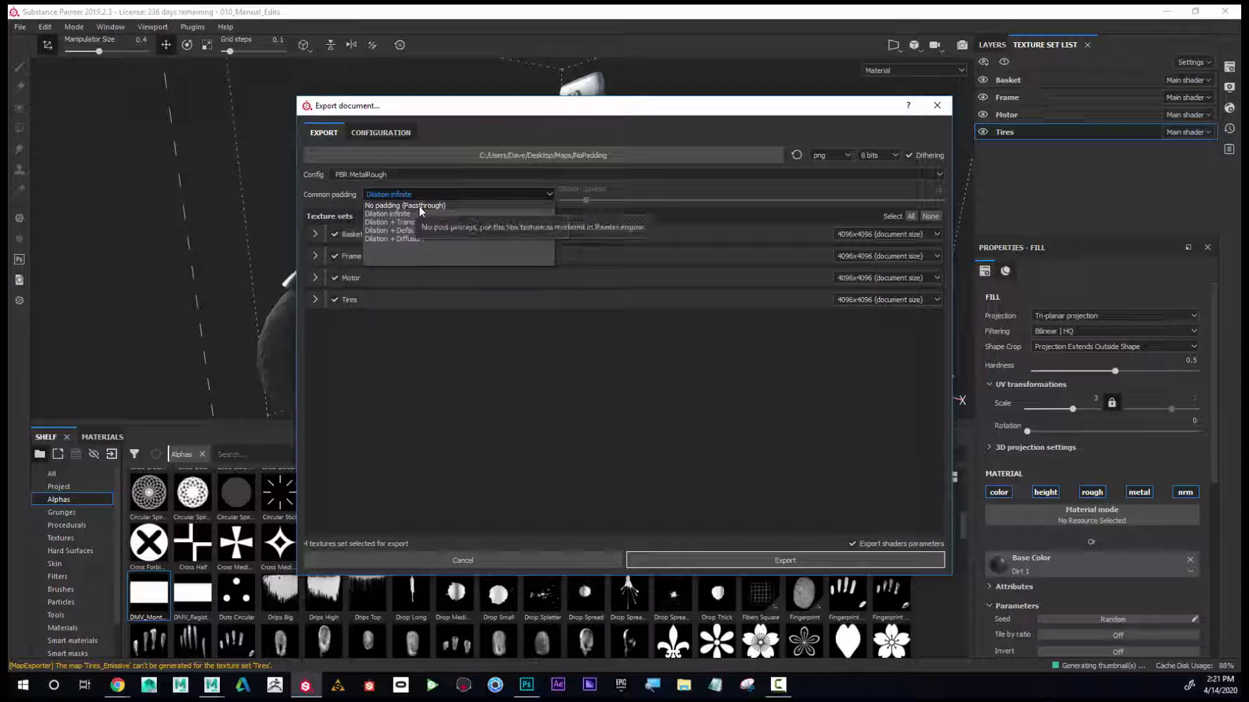
click(398, 213)
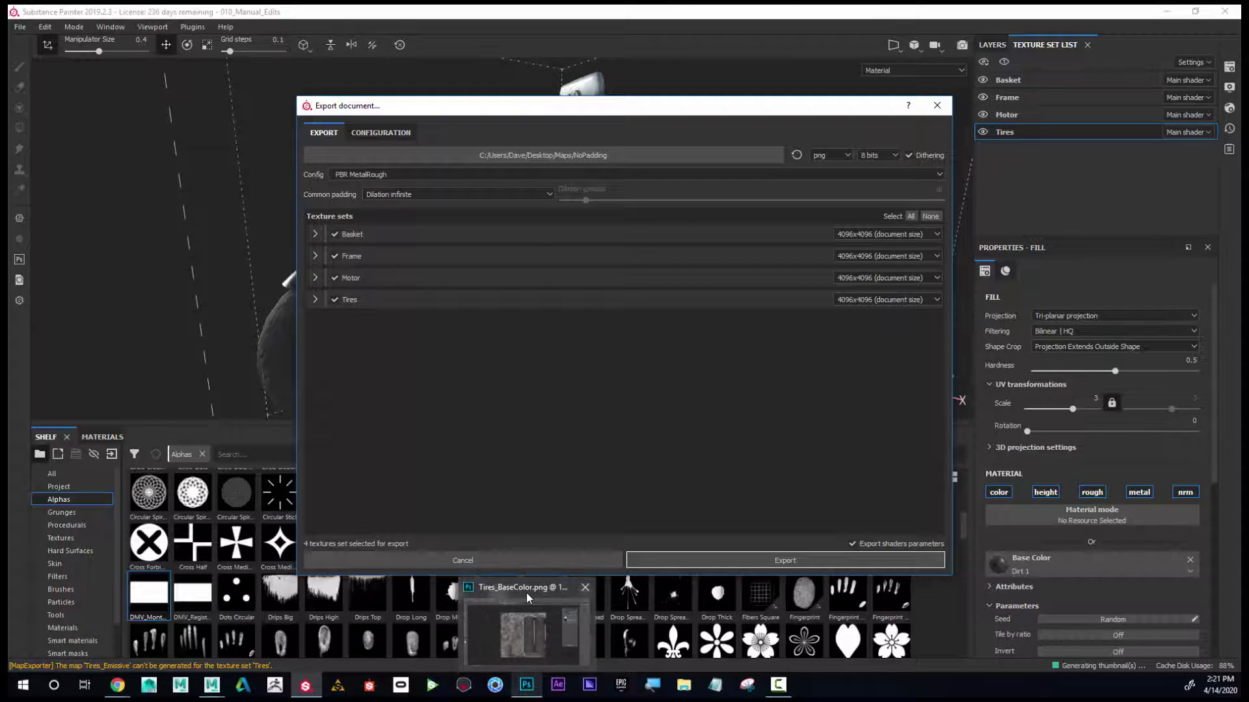
Switch to Photoshop and examine the padding around the circular UV islands in the first Tires_BaseColor.png, with the wireframe Layer 1 shown
click(525, 589)
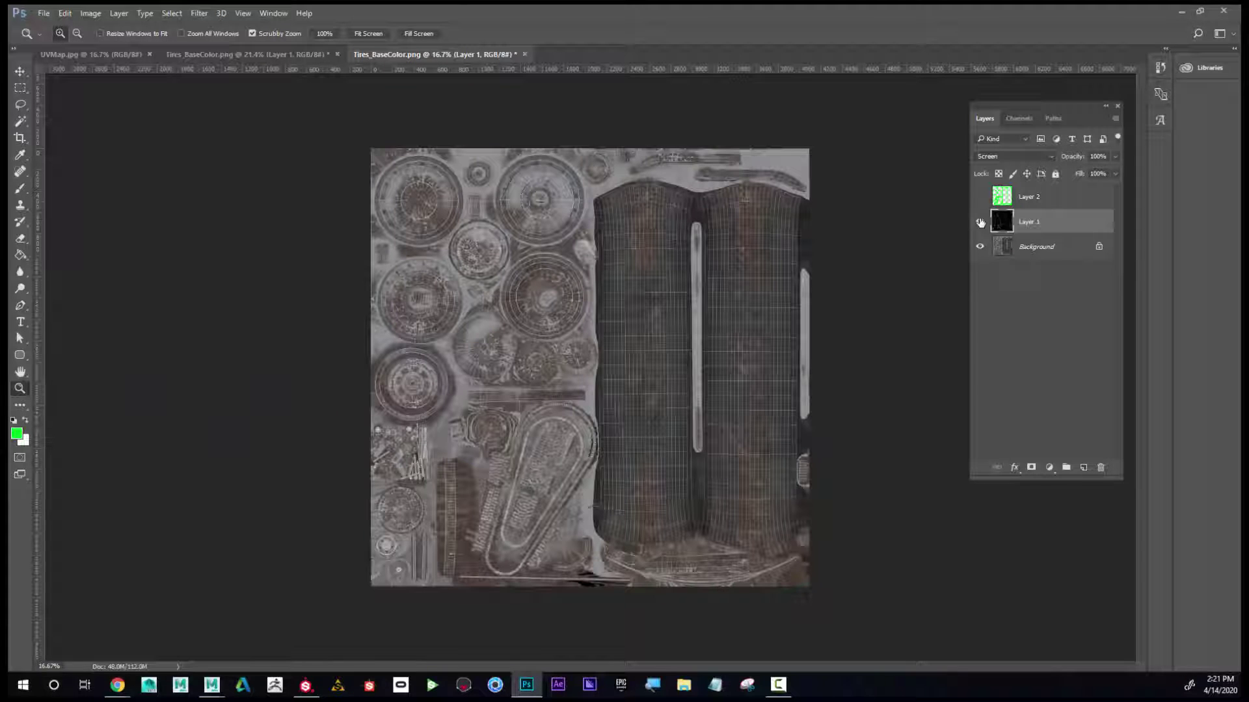
click(291, 55)
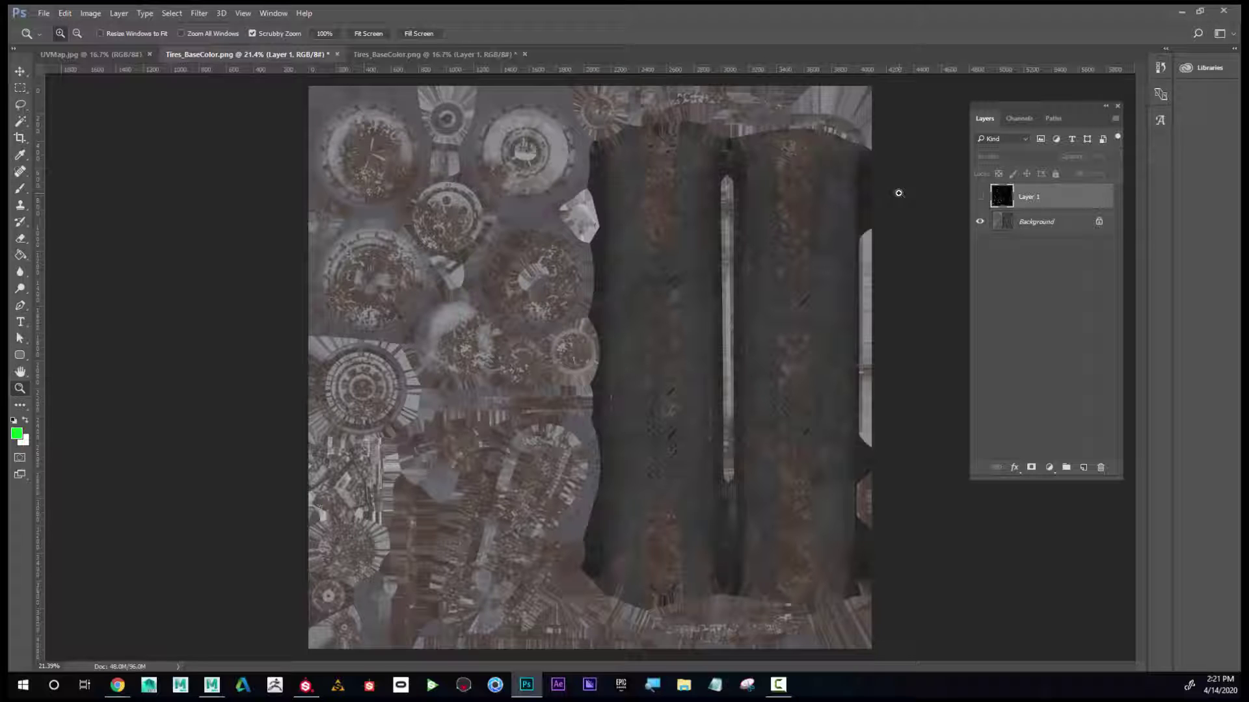
click(980, 197)
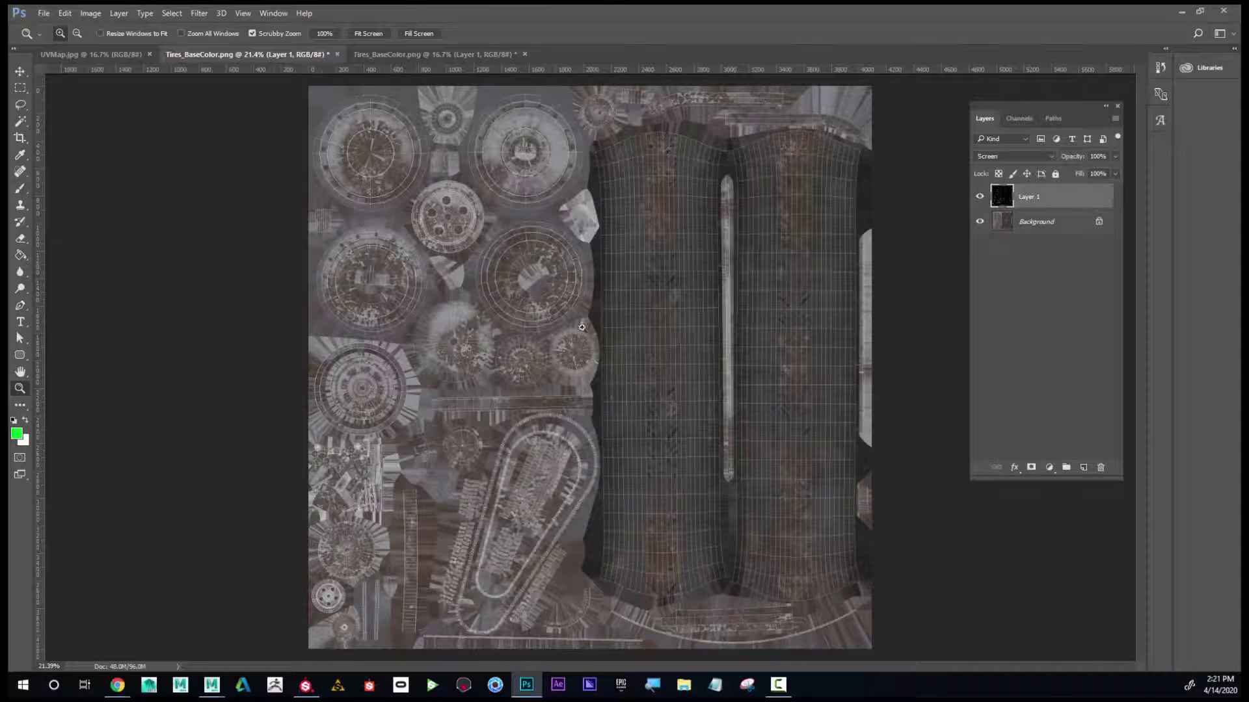
click(528, 381)
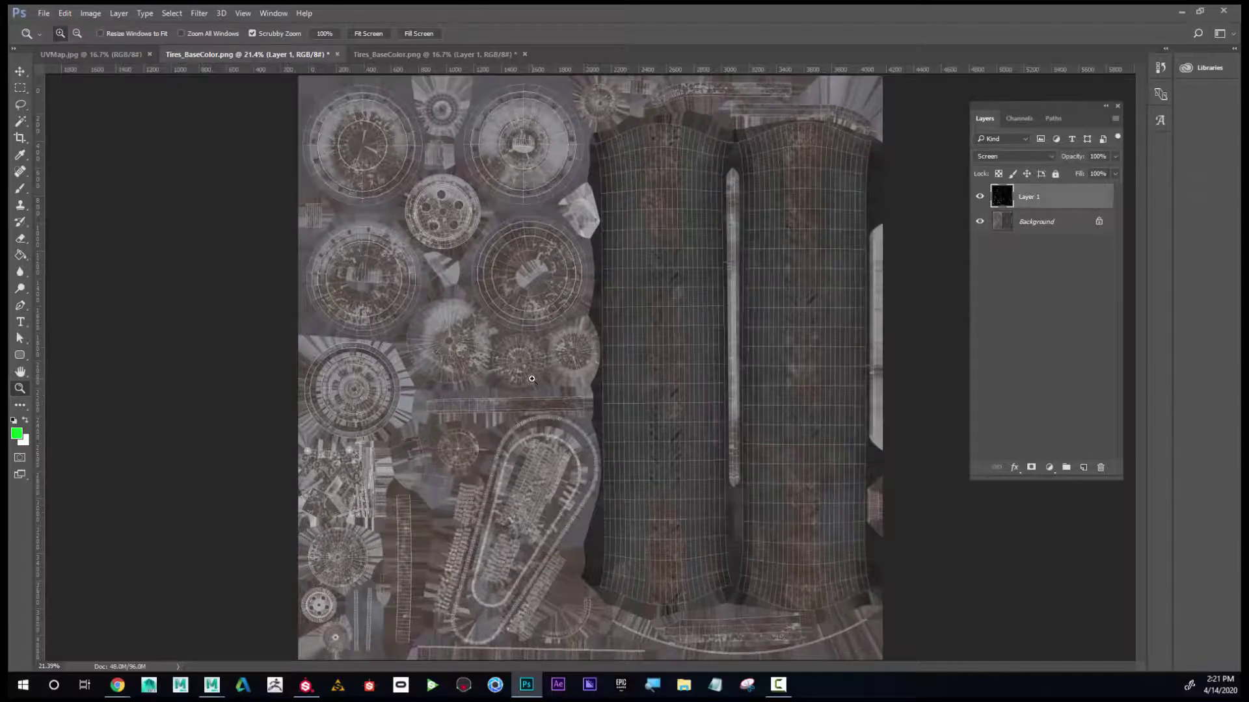
click(521, 342)
click(526, 333)
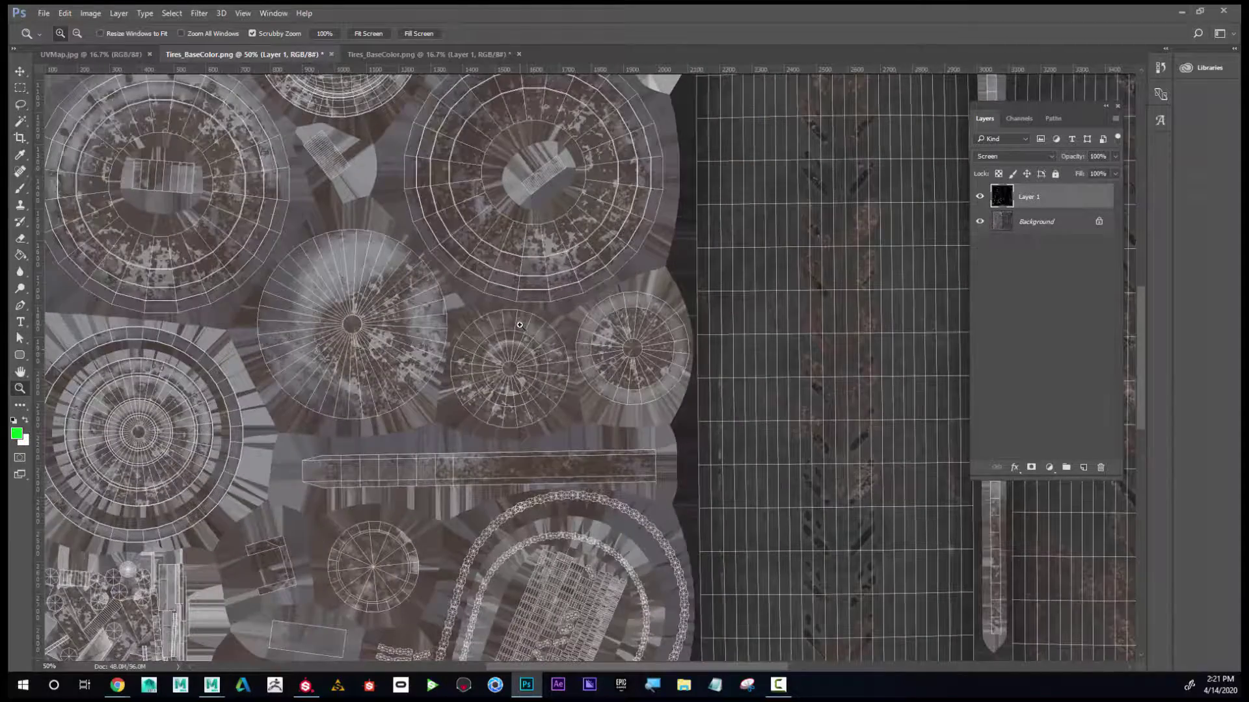
click(535, 323)
click(444, 343)
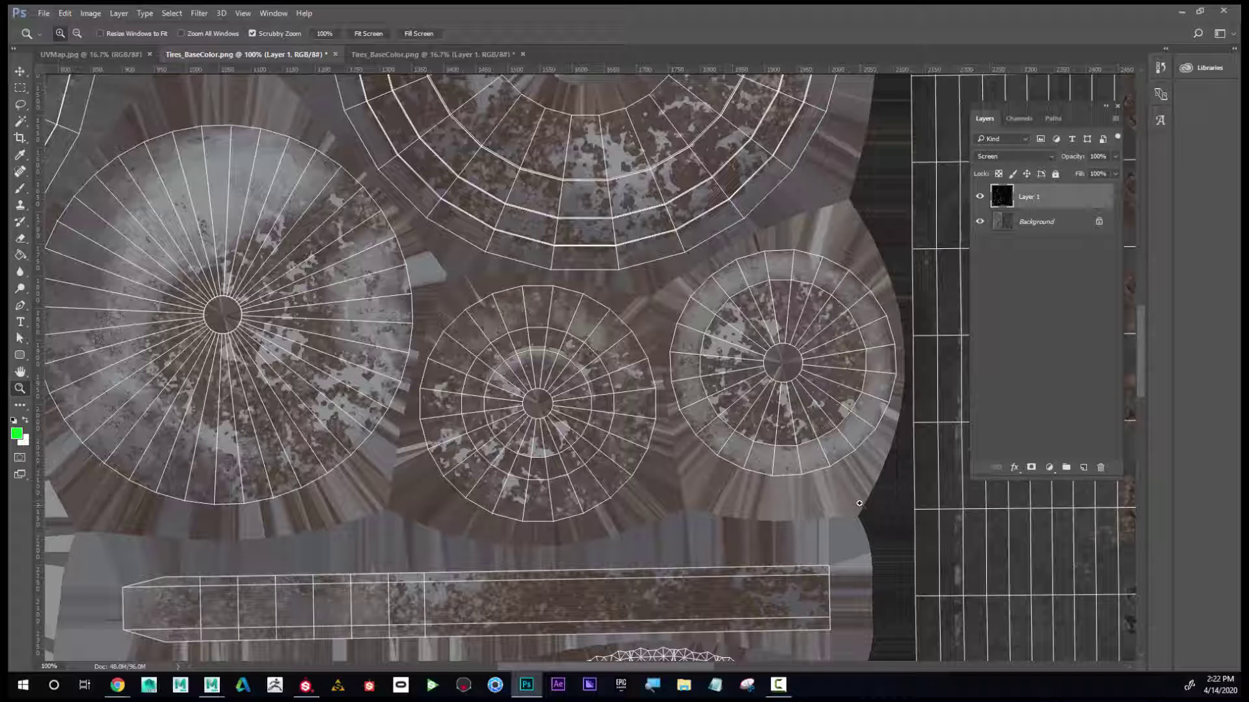
Hide the wireframe Layer 1 and view the padding of the first Tires_BaseColor.png without the overlay
alt+click(709, 367)
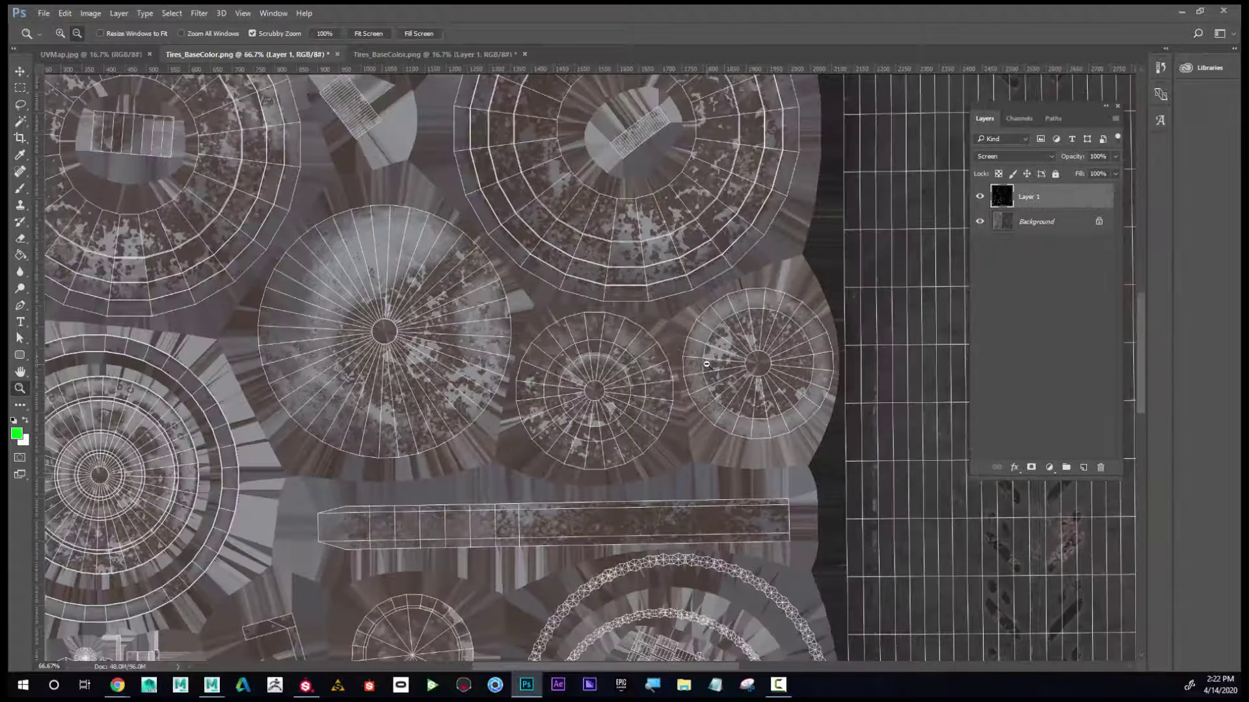
alt+click(707, 364)
click(980, 196)
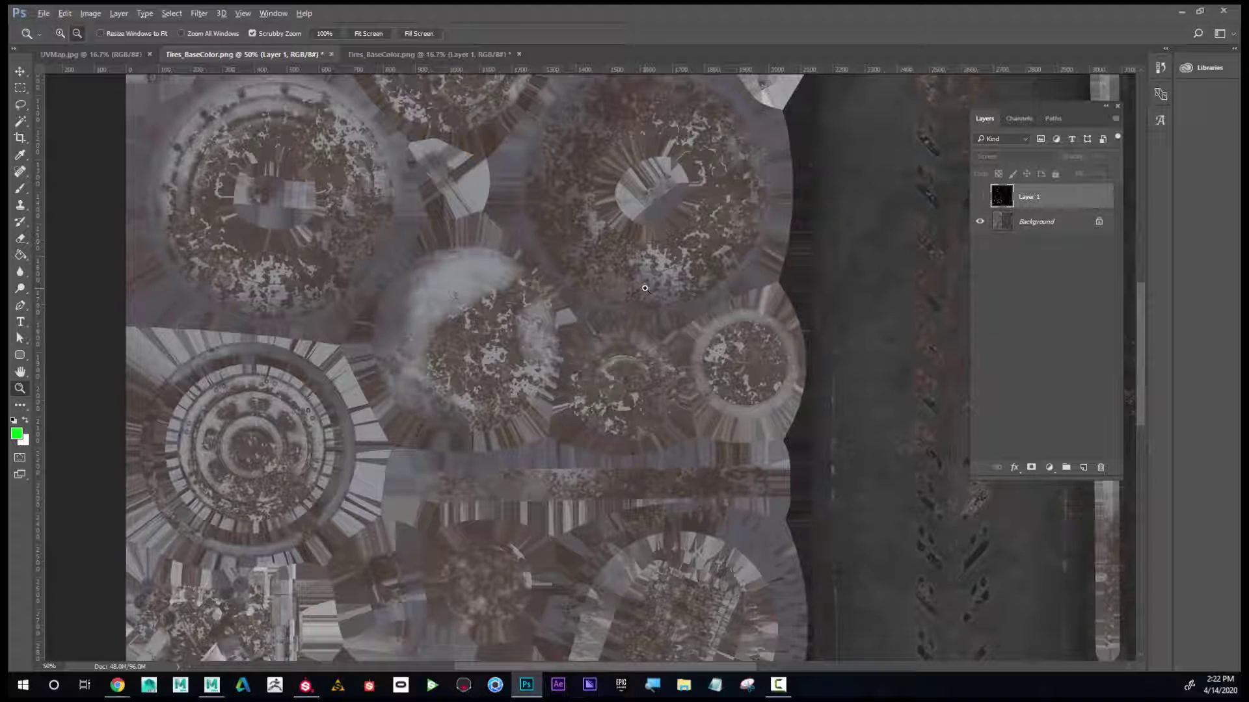
alt+click(860, 226)
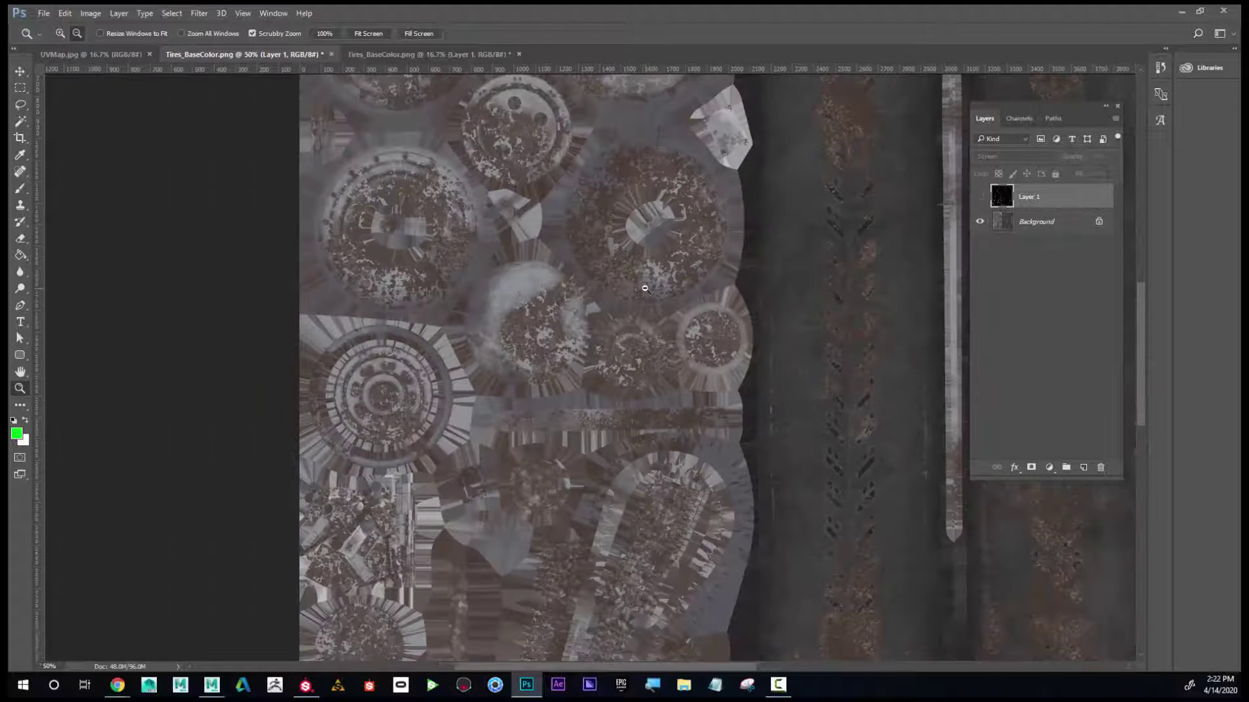
Compare the second Tires_BaseColor.png with and without the wireframe Layer 1, examining the areas between the wheel islands up close
click(446, 52)
click(979, 222)
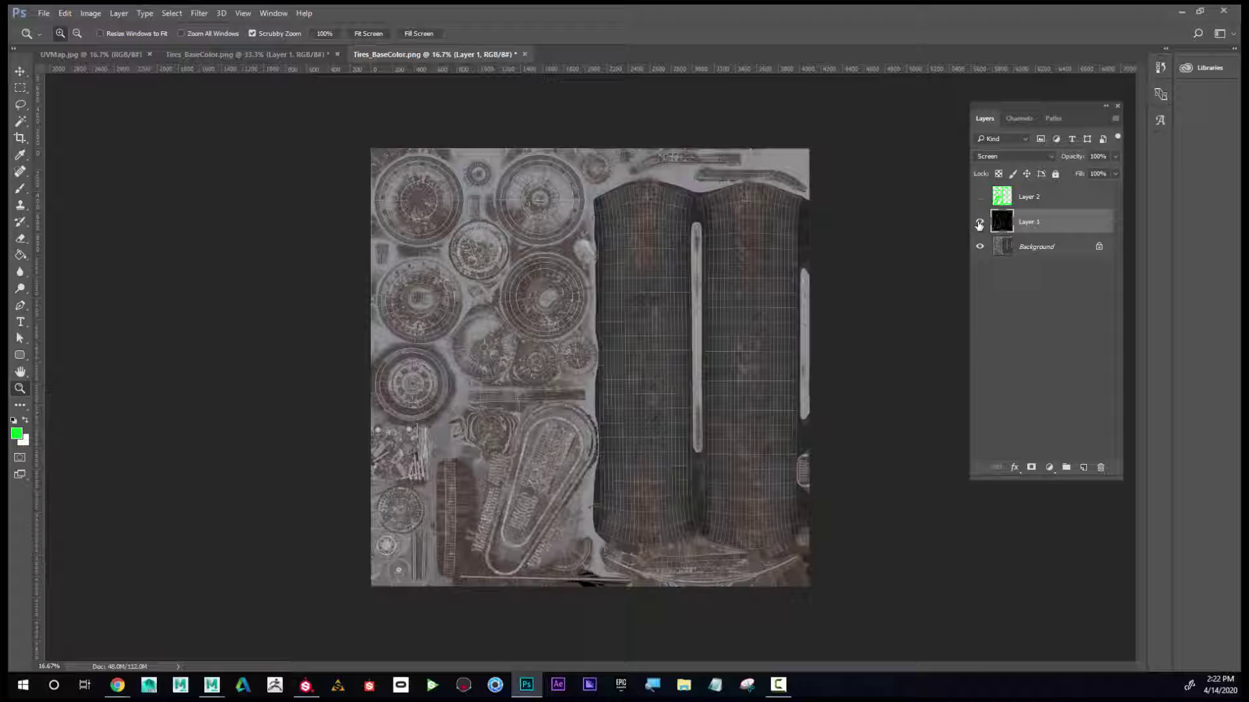
click(979, 223)
click(608, 346)
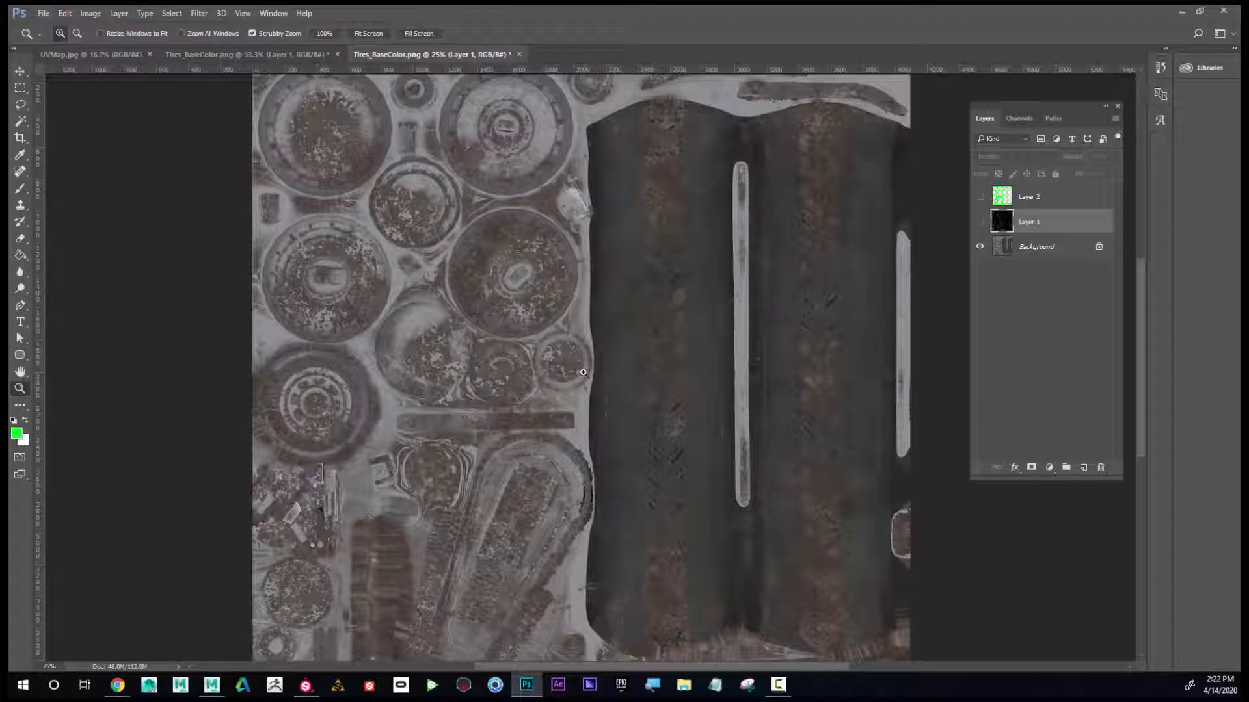
click(979, 222)
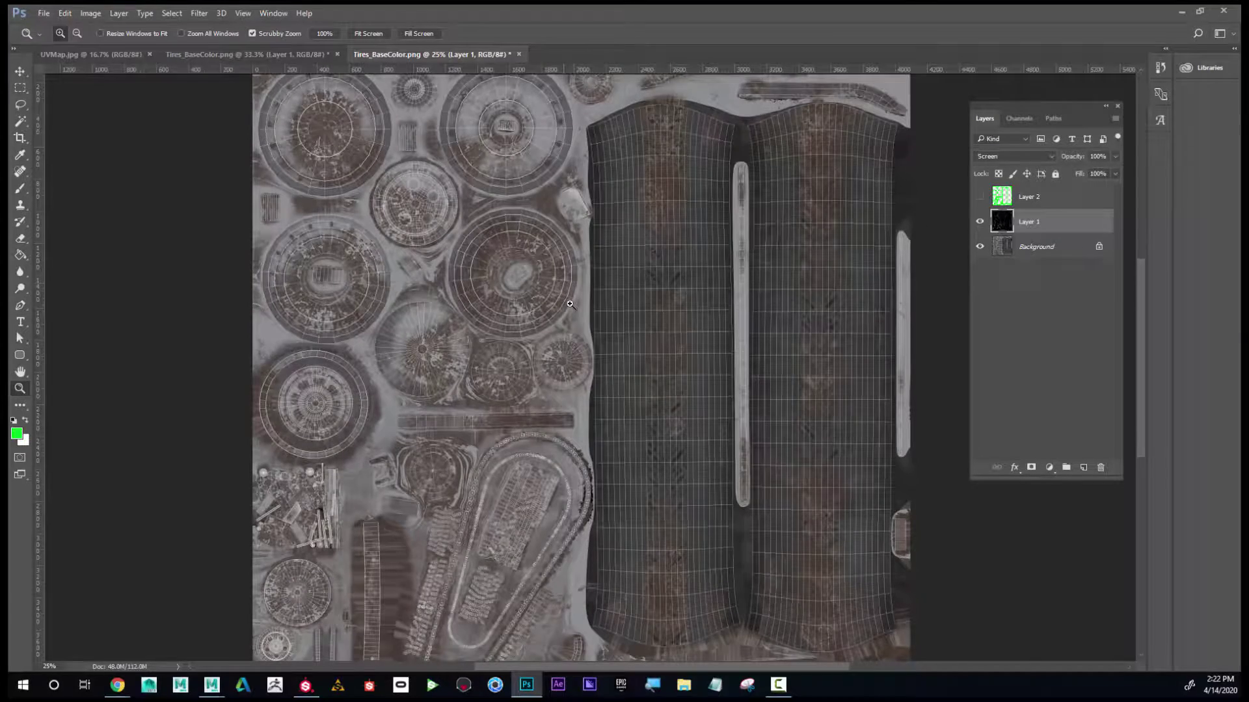
drag(570, 305, 559, 345)
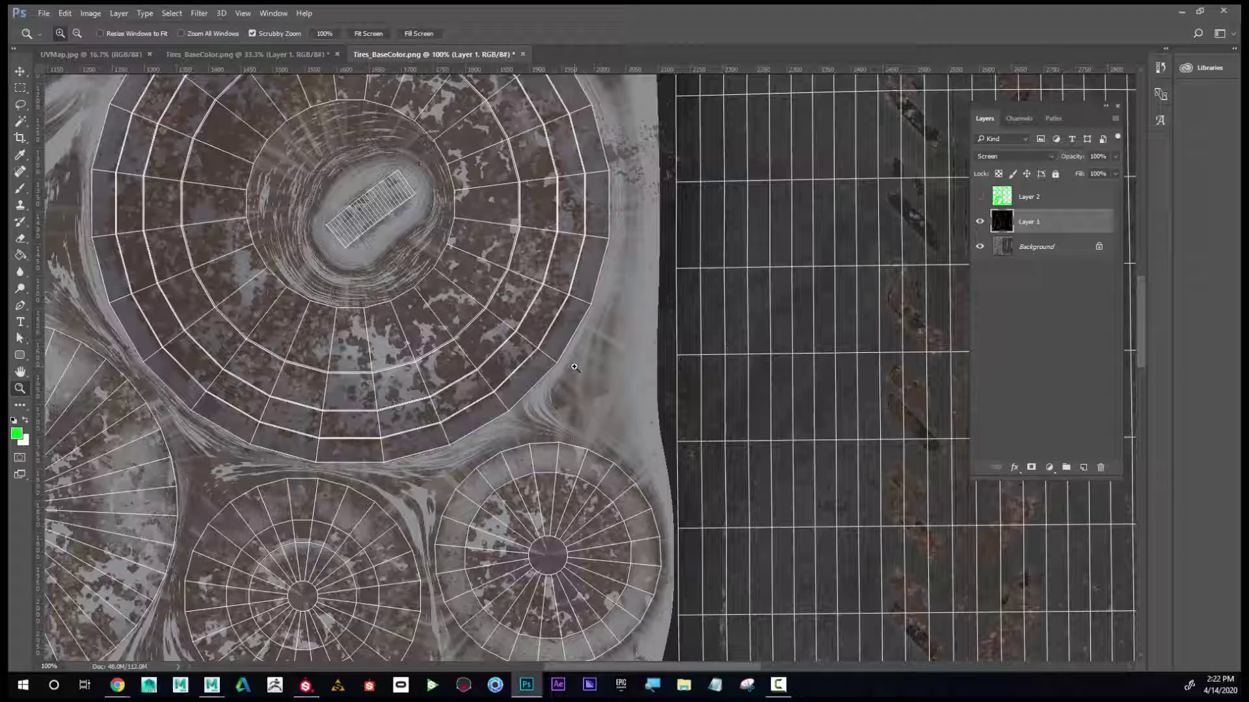
Show the green Layer 2 that covers the space between the UV islands
alt+click(615, 324)
alt+click(615, 324)
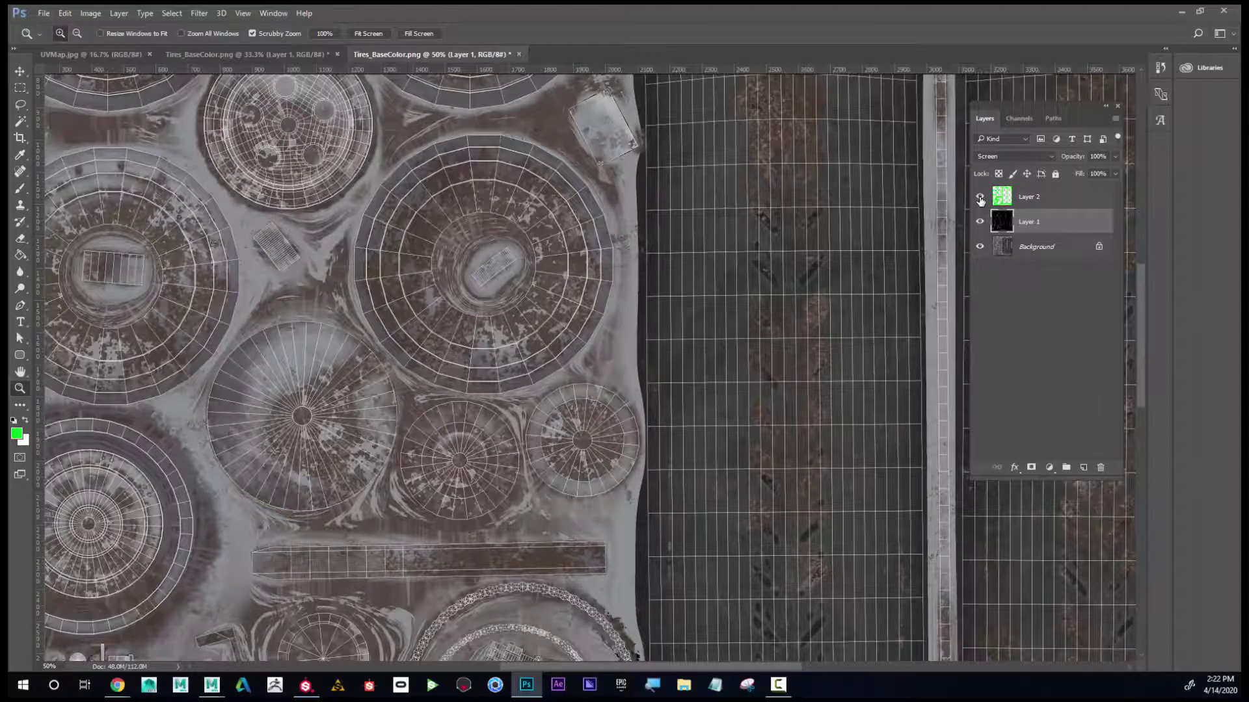
click(979, 197)
alt+click(472, 323)
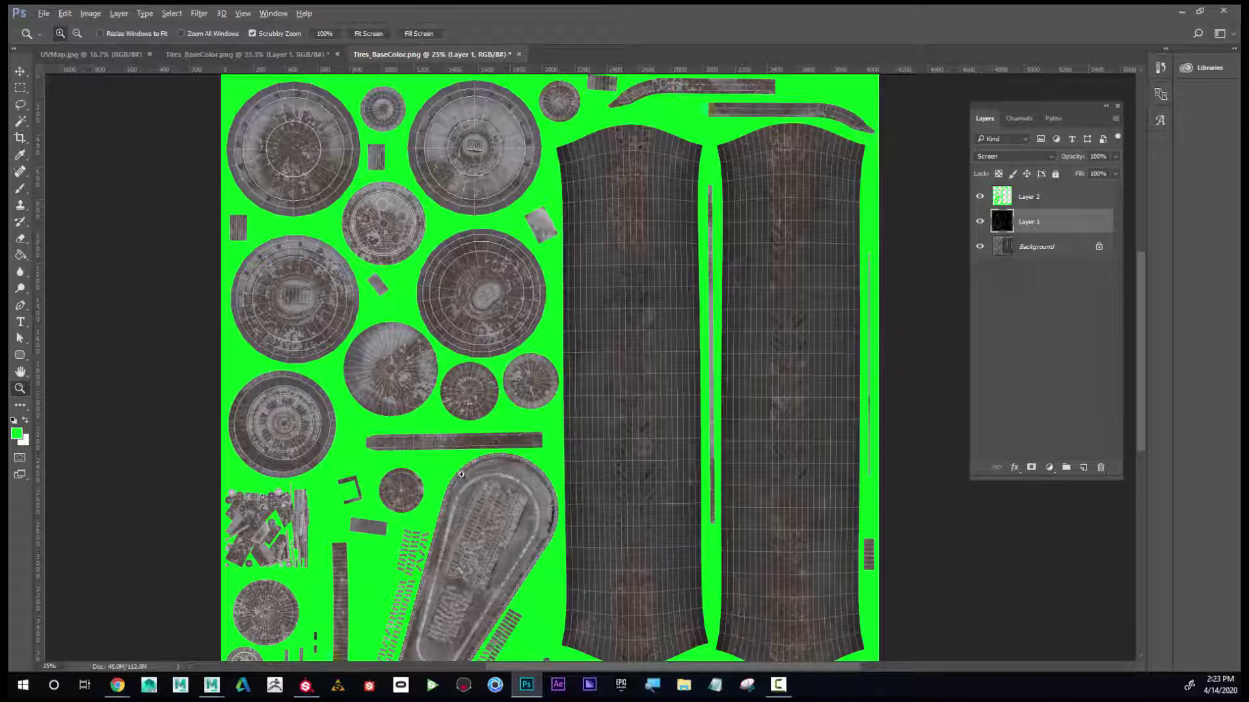
Switch to Maya and examine the texture seams on the motorcycle's front wheel for green bleeding
mouse_move(211, 685)
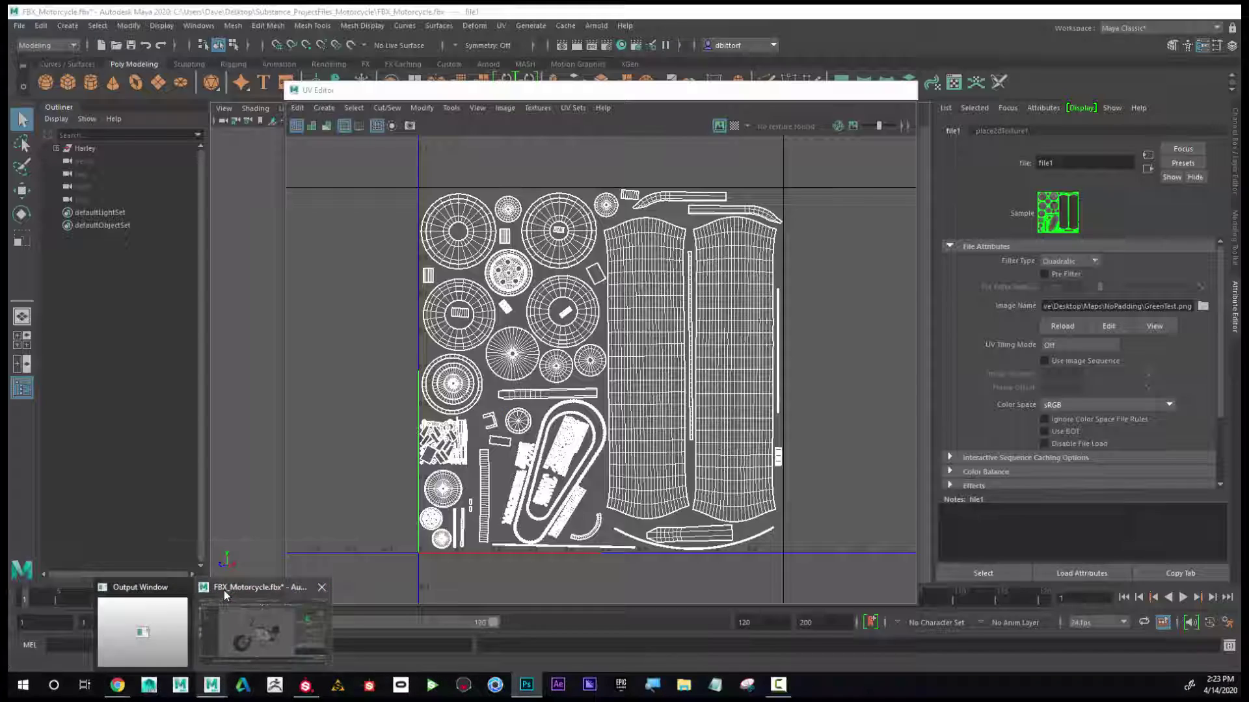
click(224, 590)
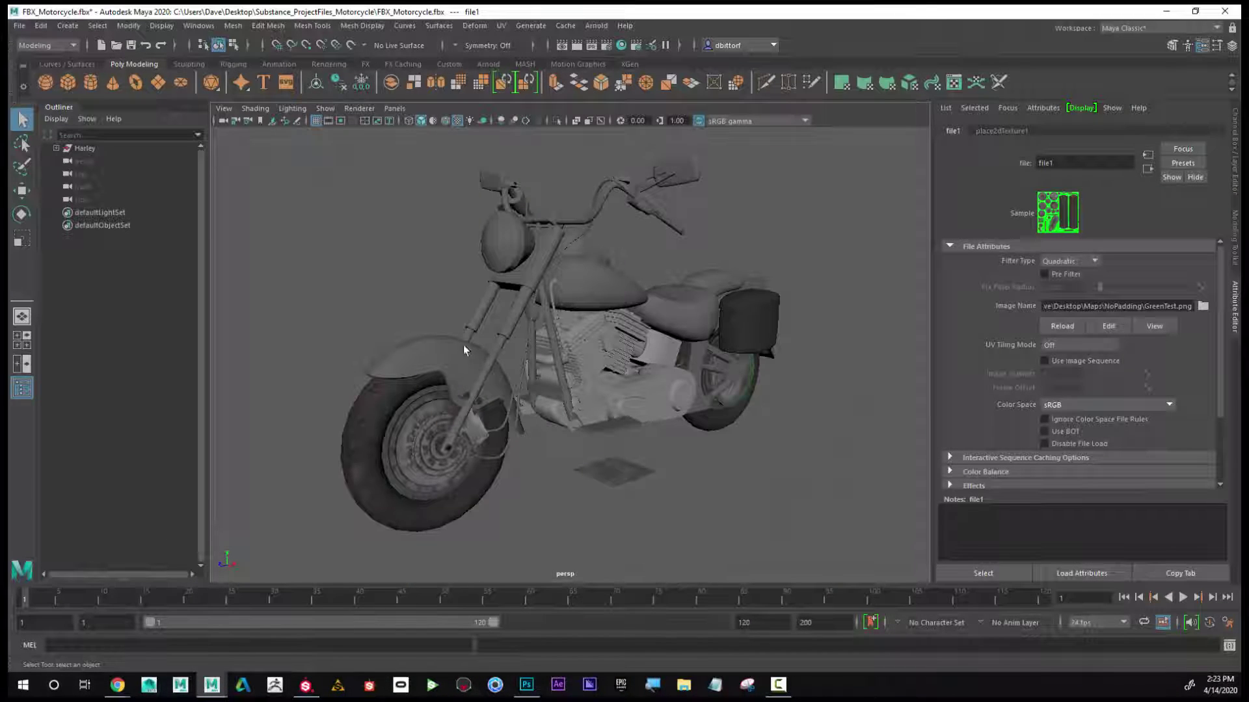
alt+middle_drag(349, 475, 392, 408)
alt+right_drag(393, 408, 564, 413)
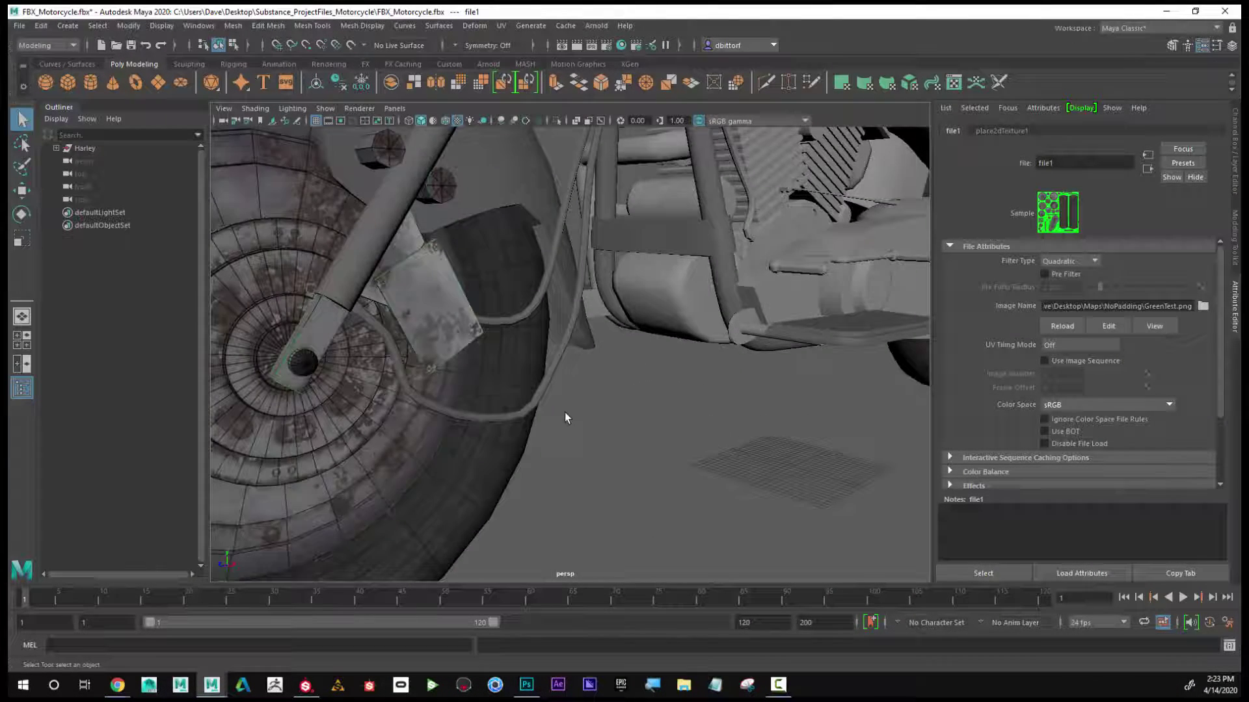
alt+middle_drag(495, 398, 653, 305)
alt+right_drag(432, 430, 485, 432)
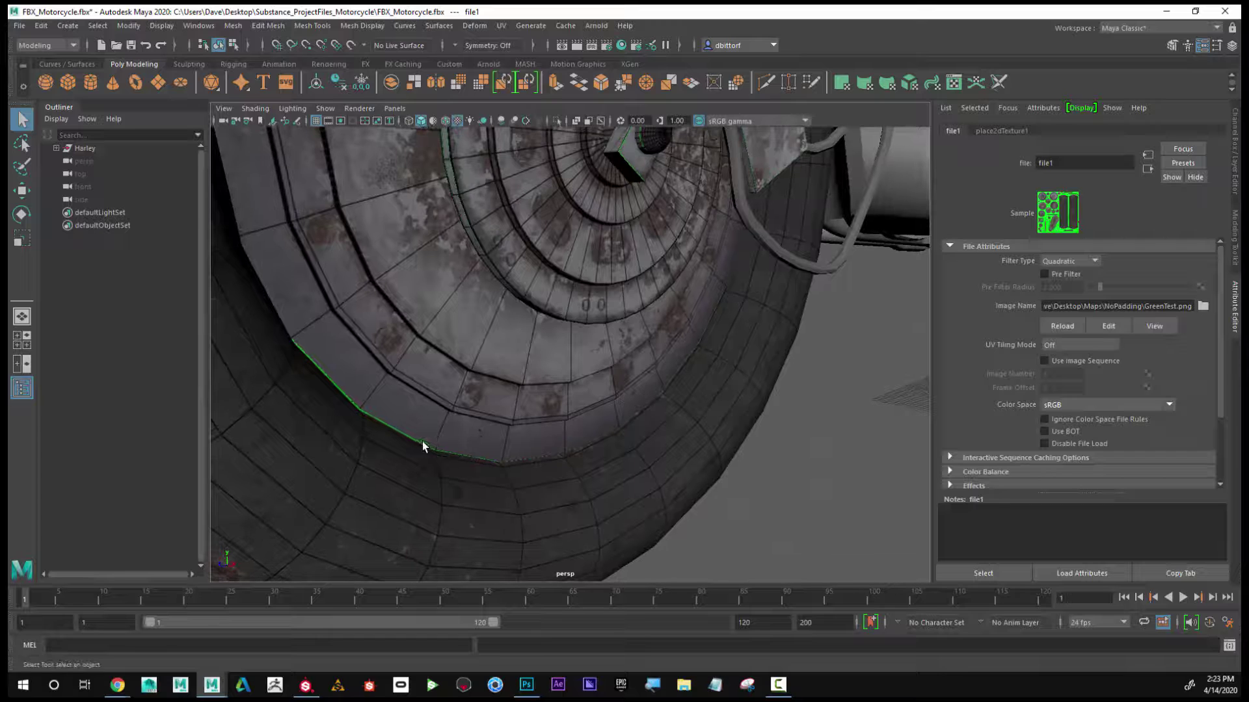
Inspect the rear wheel's rim and tire edges for green seams and return to an overview of the motorcycle
alt+drag(423, 446, 546, 457)
alt+right_drag(546, 457, 543, 437)
alt+drag(543, 437, 468, 423)
alt+middle_drag(468, 423, 421, 404)
alt+right_drag(421, 404, 618, 432)
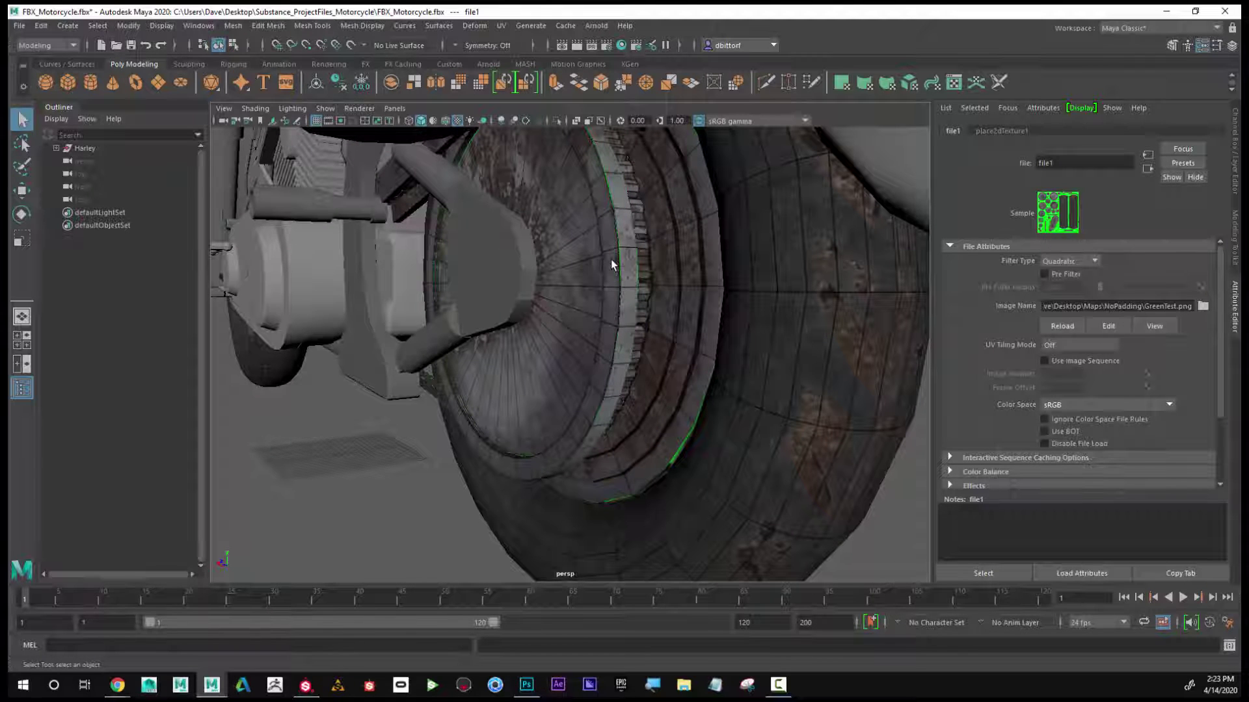
scroll(583, 399, down, 4)
click(583, 399)
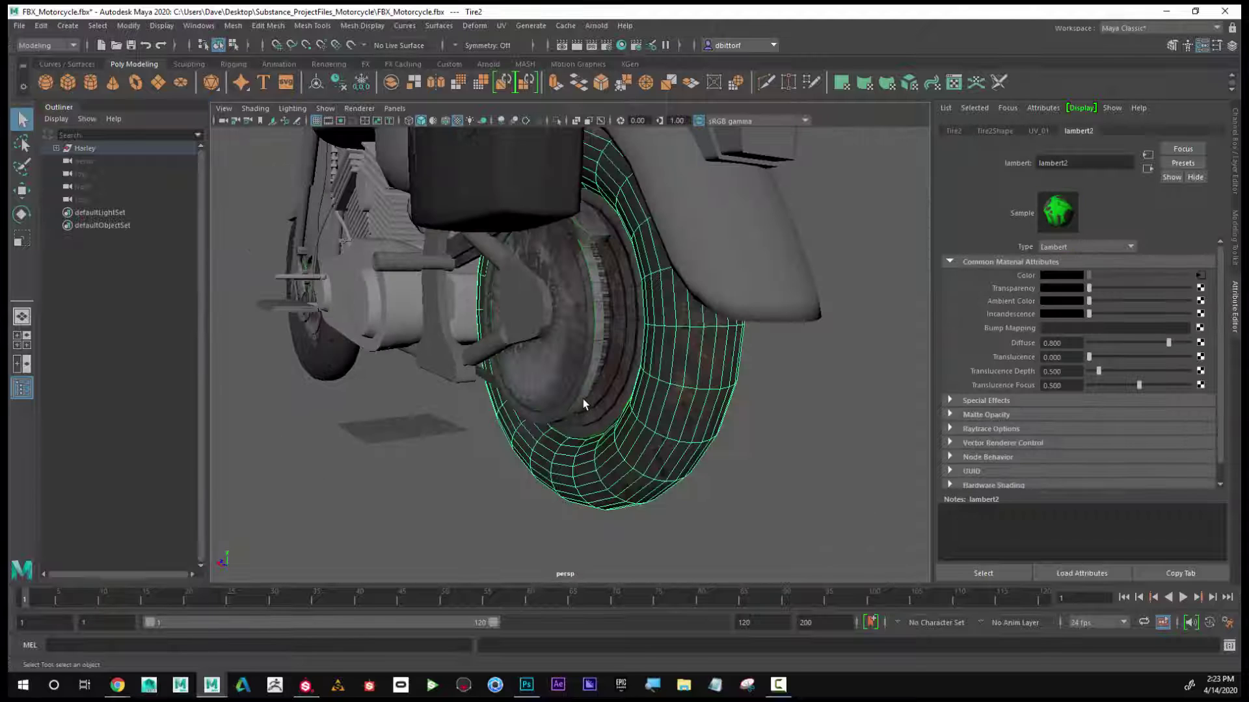
click(455, 466)
alt+drag(524, 426, 555, 407)
alt+middle_drag(555, 407, 501, 452)
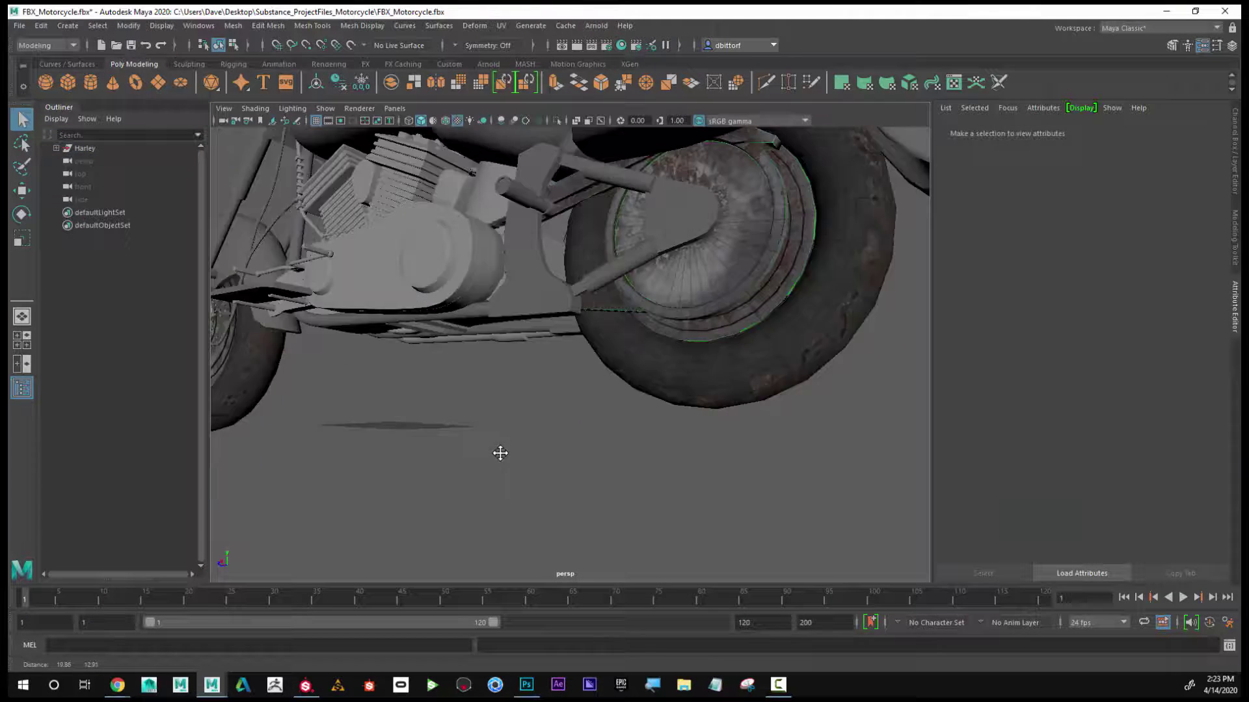
alt+right_drag(501, 451, 573, 457)
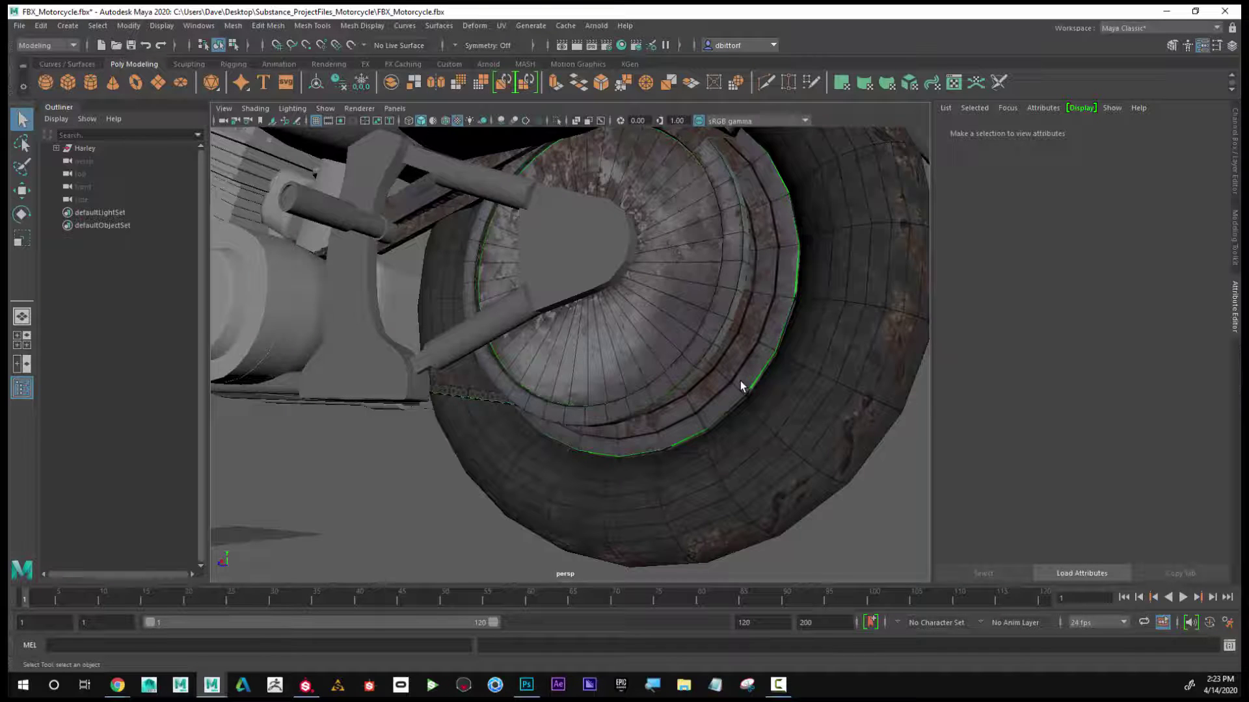
scroll(740, 385, down, 10)
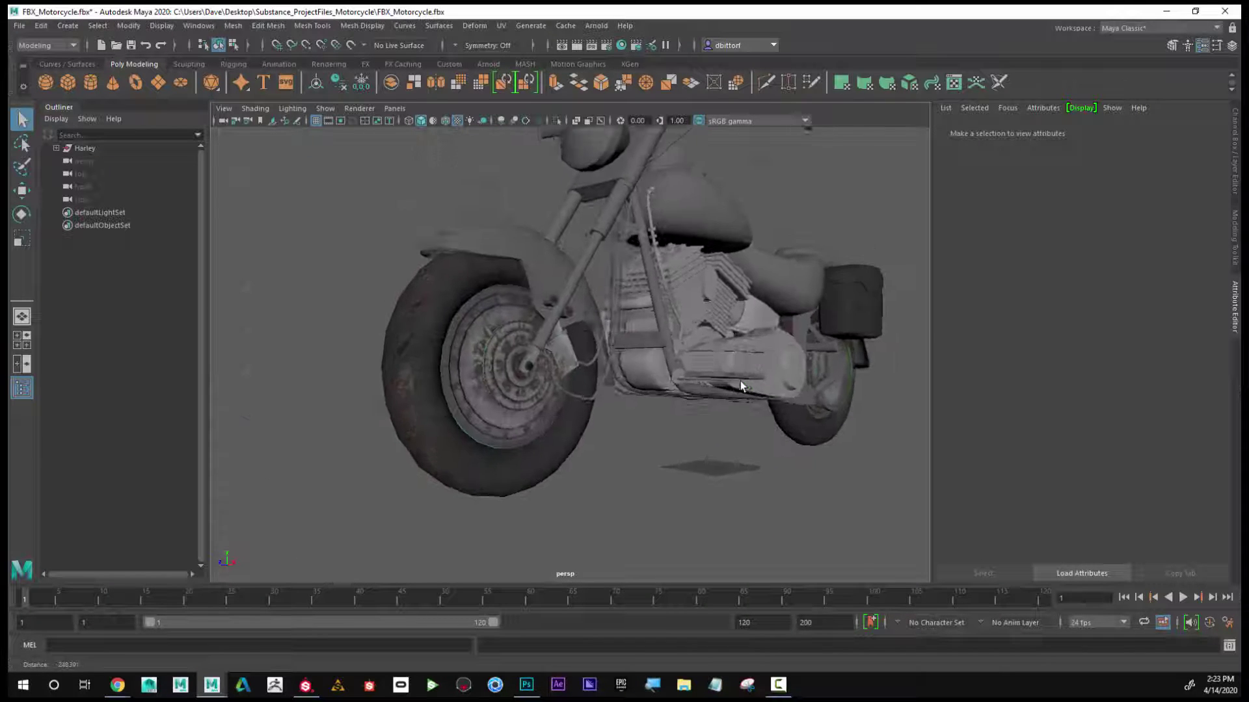
scroll(740, 385, up, 2)
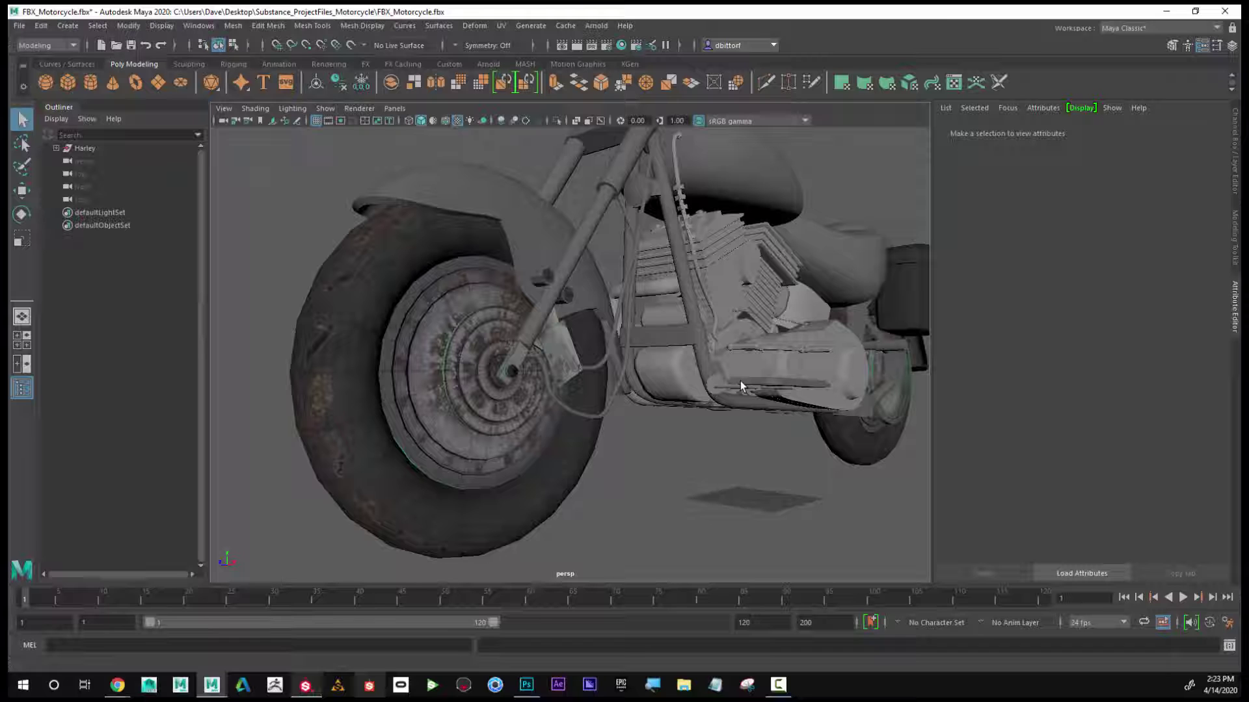
Switch to Photoshop and fill the green area of Layer 2 with black
mouse_move(526, 685)
mouse_move(526, 634)
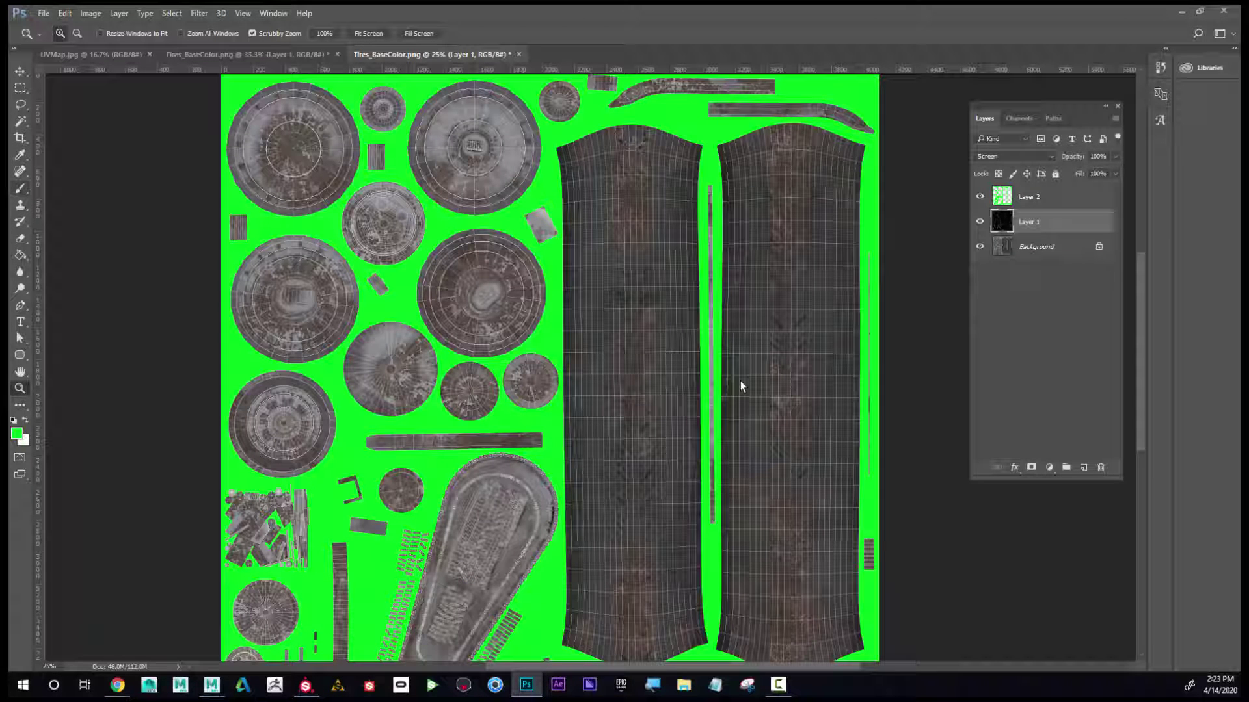
key(d)
key(g)
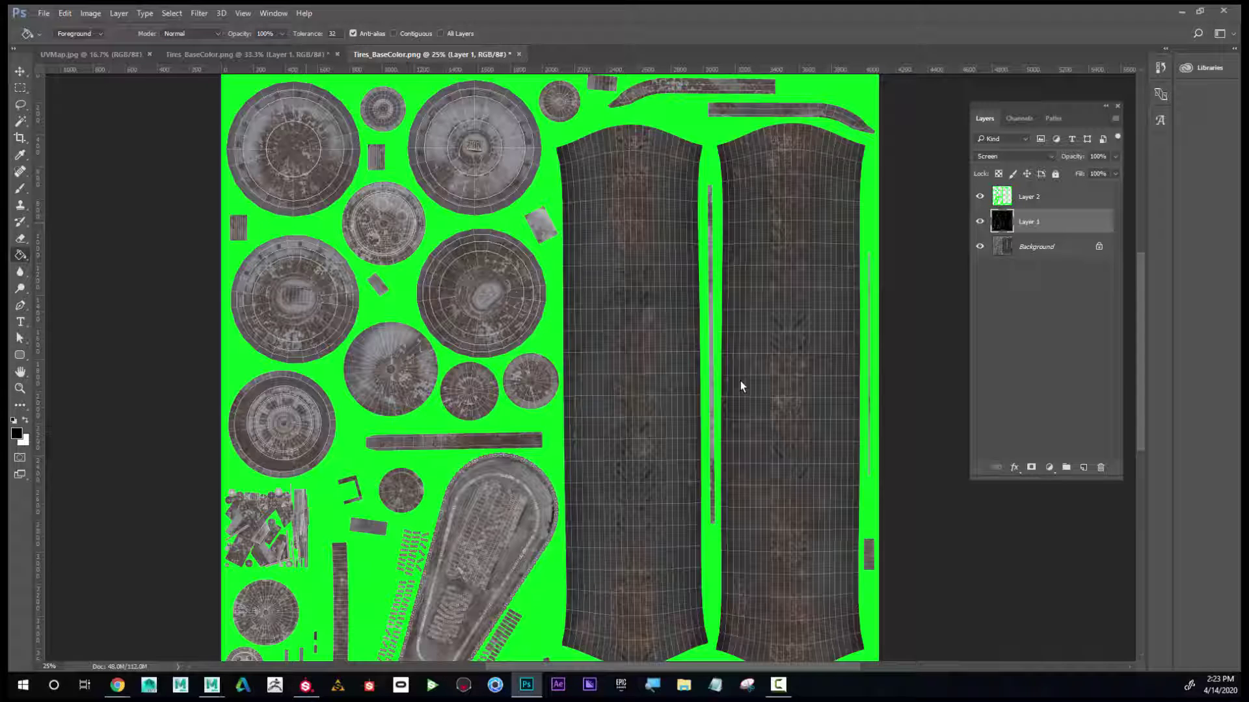
key(alt+bracketright)
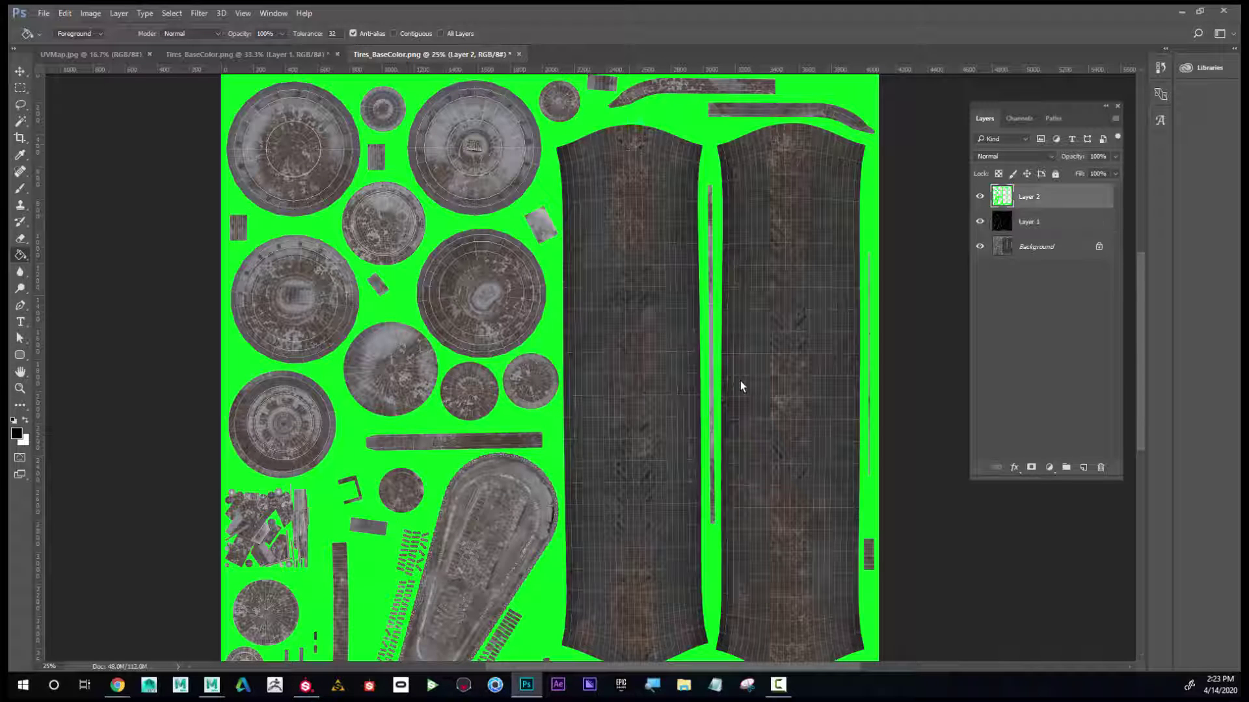
click(740, 381)
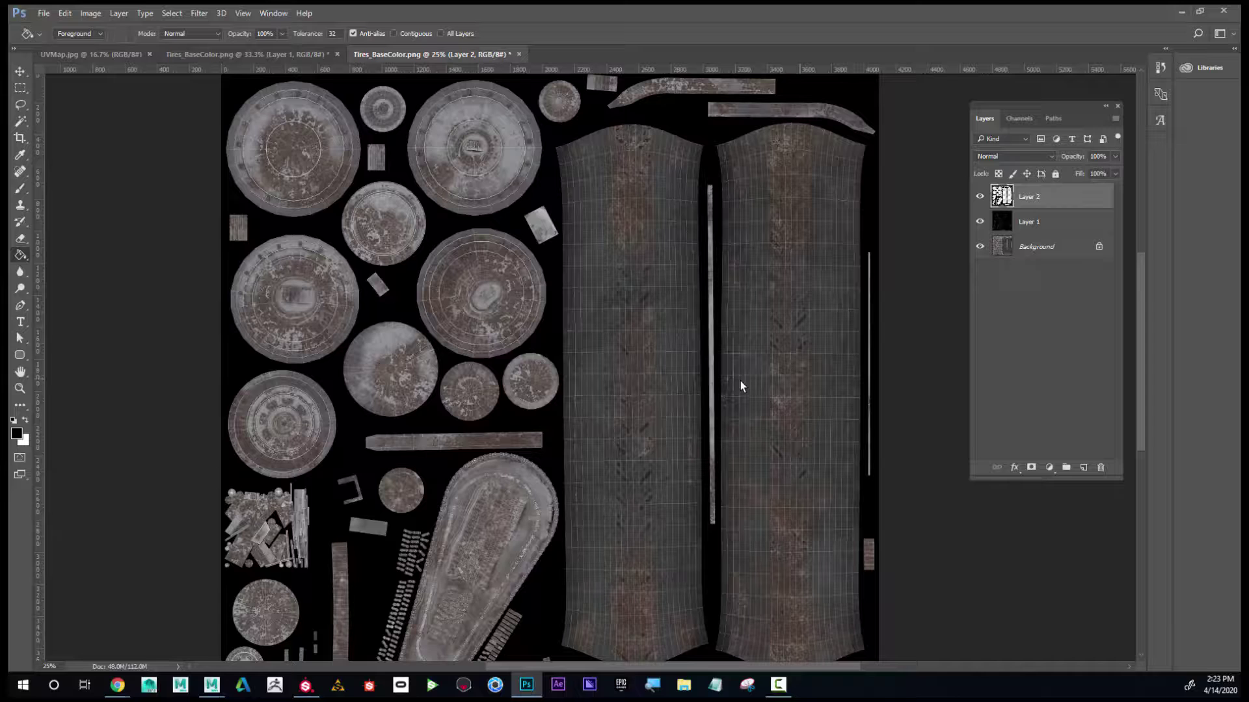
key(z)
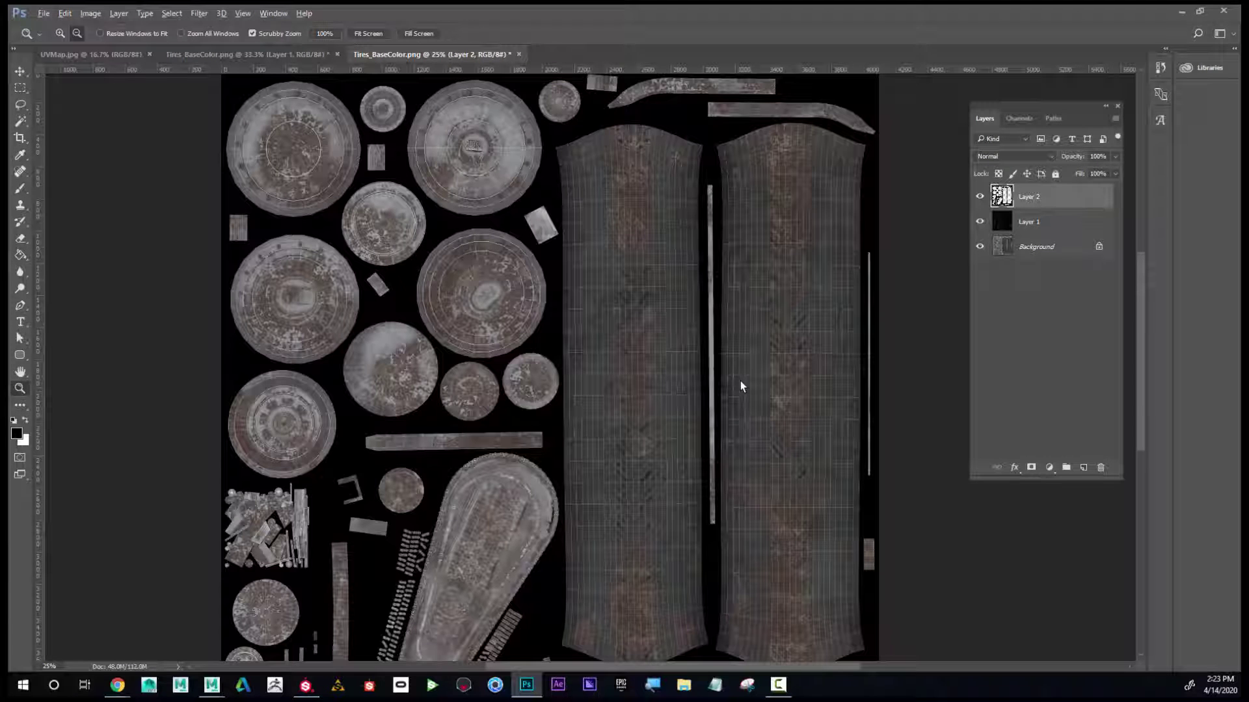
alt+click(740, 382)
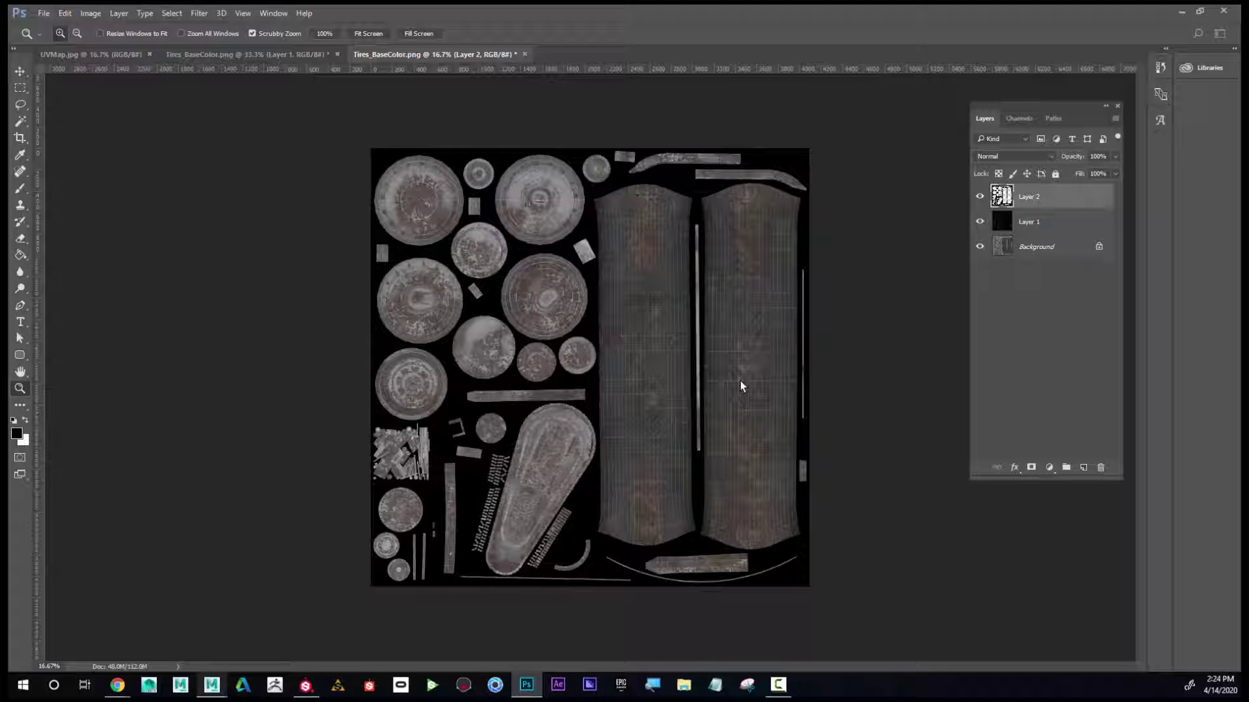
Return to Maya and view the motorcycle's front wheel seams again
mouse_move(211, 685)
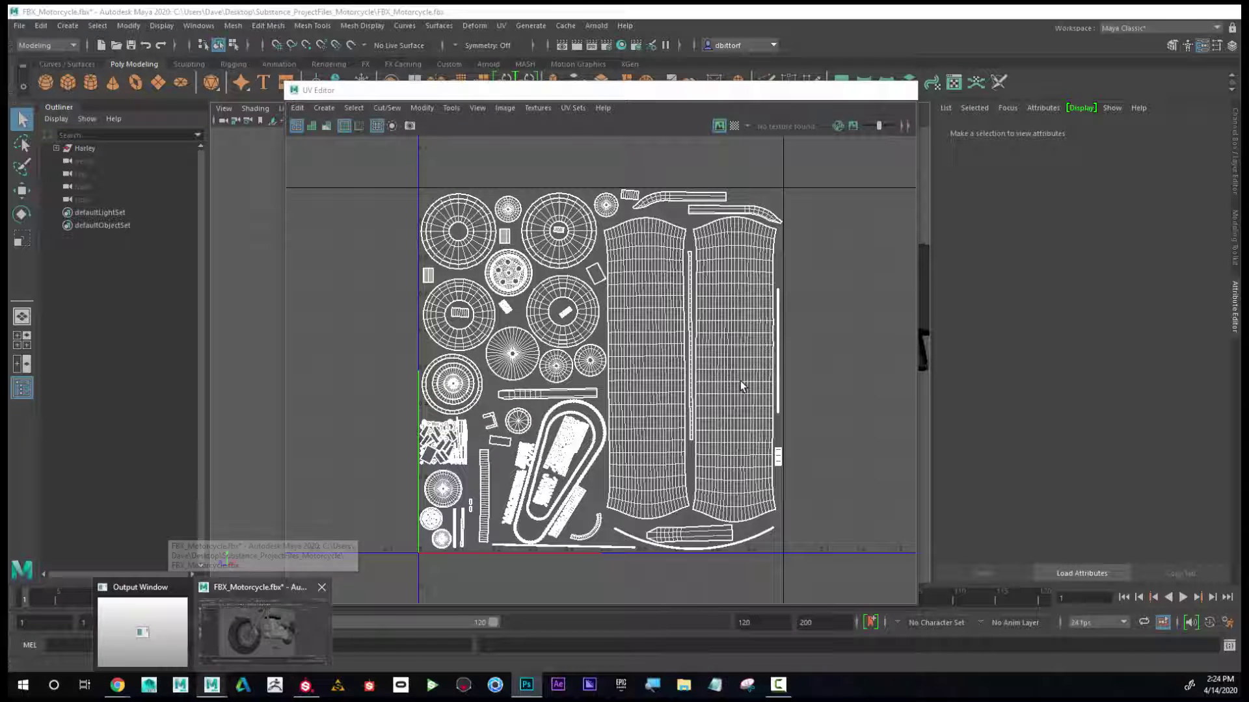
click(262, 631)
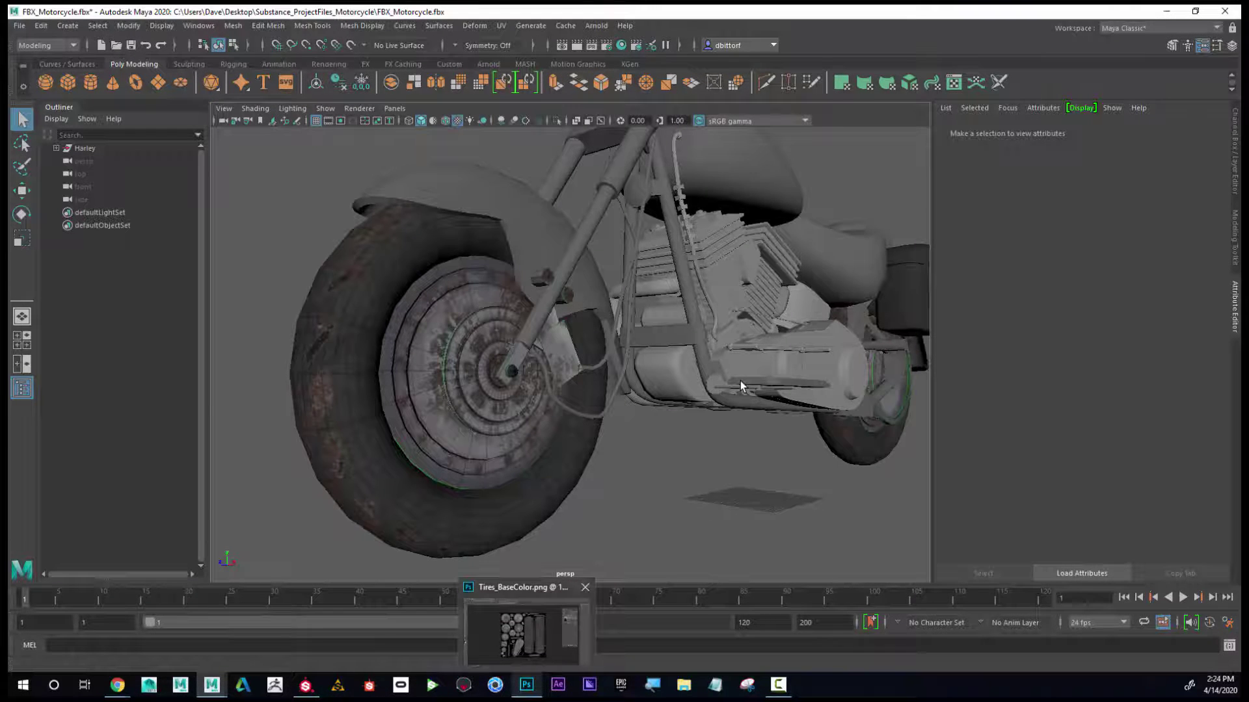
Switch to Photoshop and examine the padding around the small round UV island in the padded Tires_BaseColor.png up close
click(526, 685)
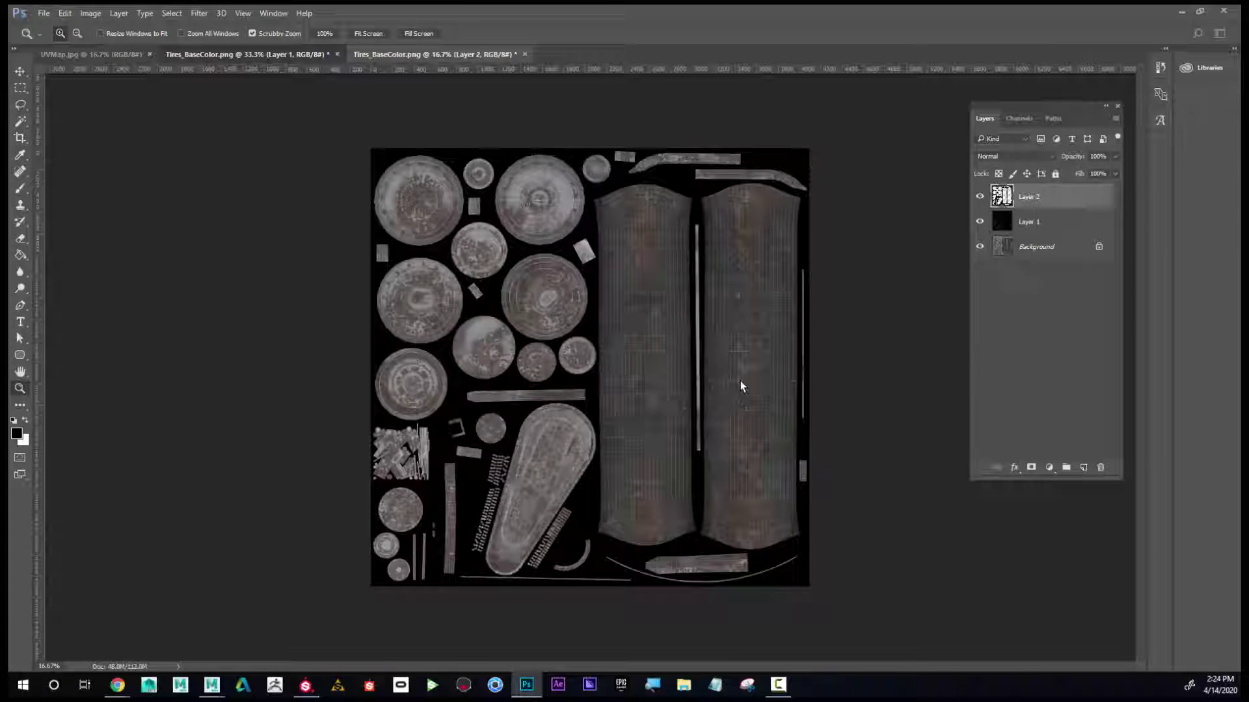
key(ctrl+shift+Tab)
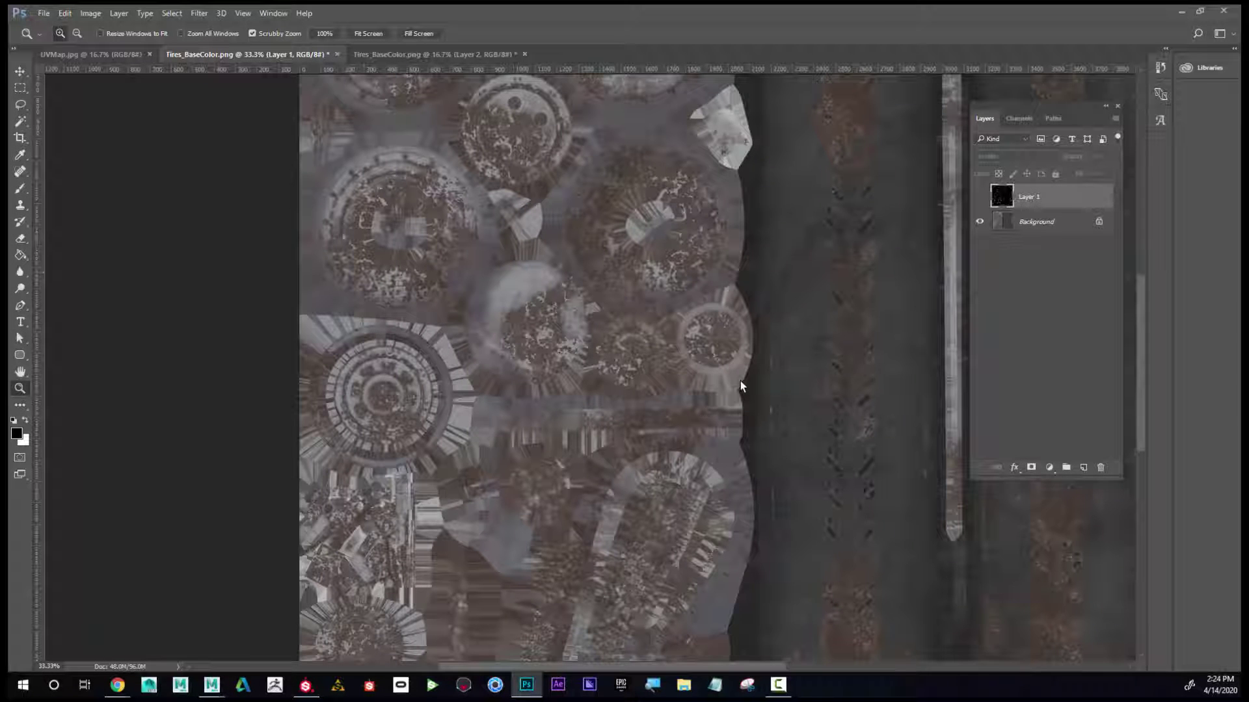
click(740, 381)
click(740, 380)
click(740, 380)
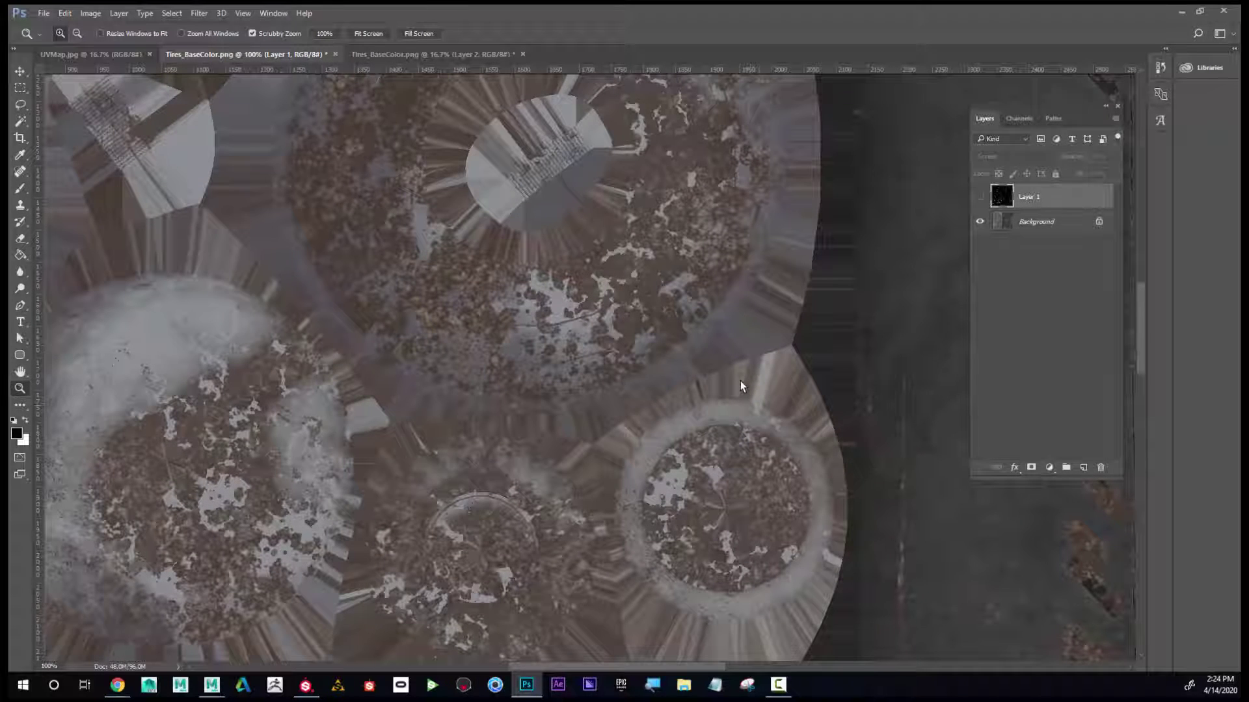
click(740, 381)
click(740, 380)
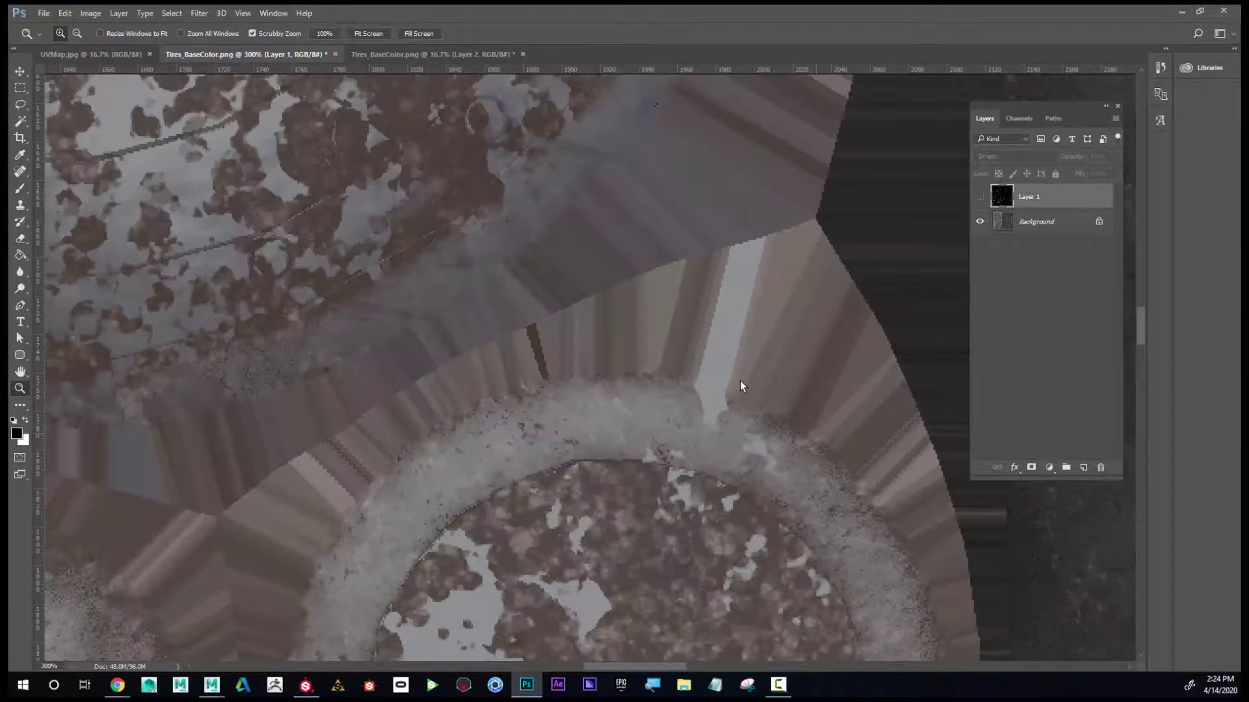
click(740, 380)
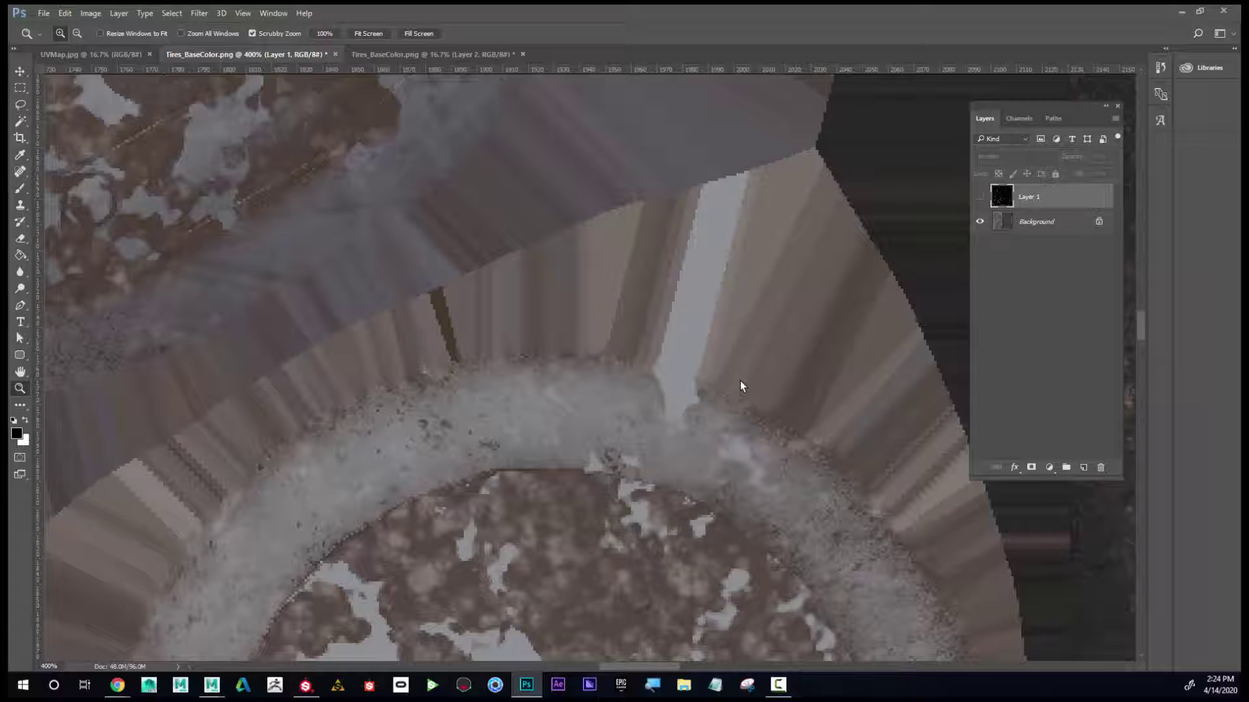
Show the UV wireframe of Layer 1 over the island's padding, hide it again, and return to the full texture map
key(ctrl+z)
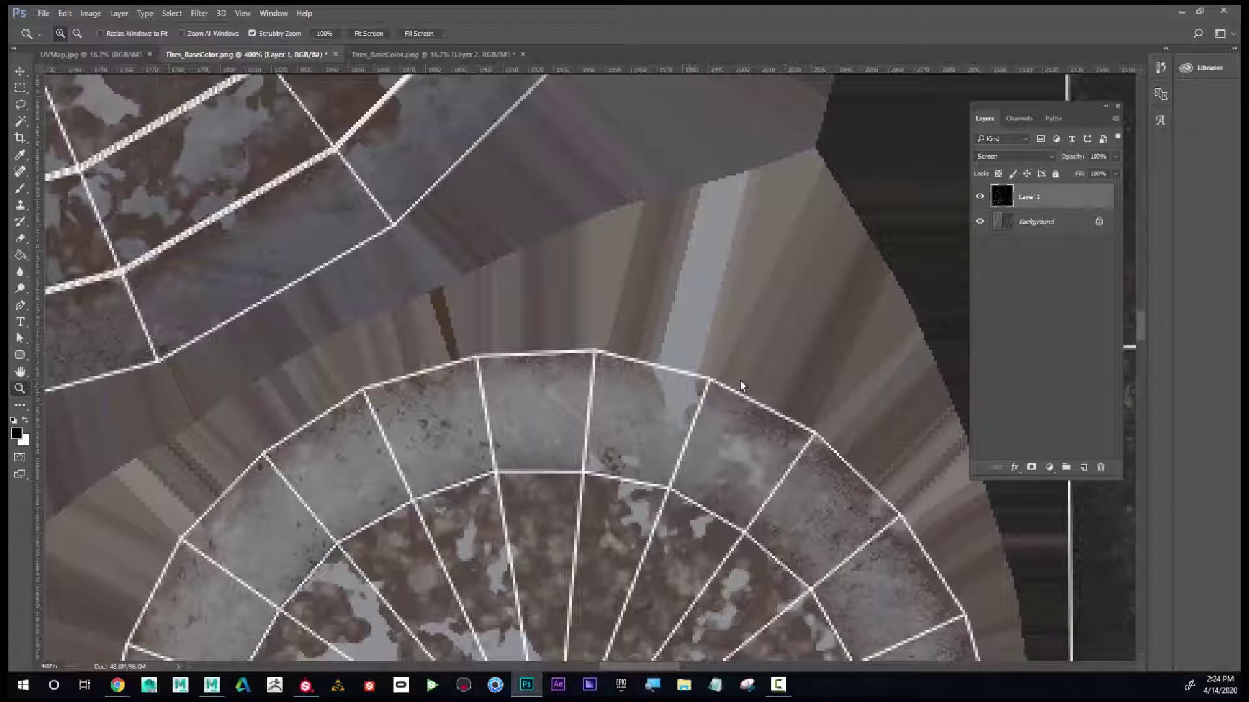
key(ctrl+comma)
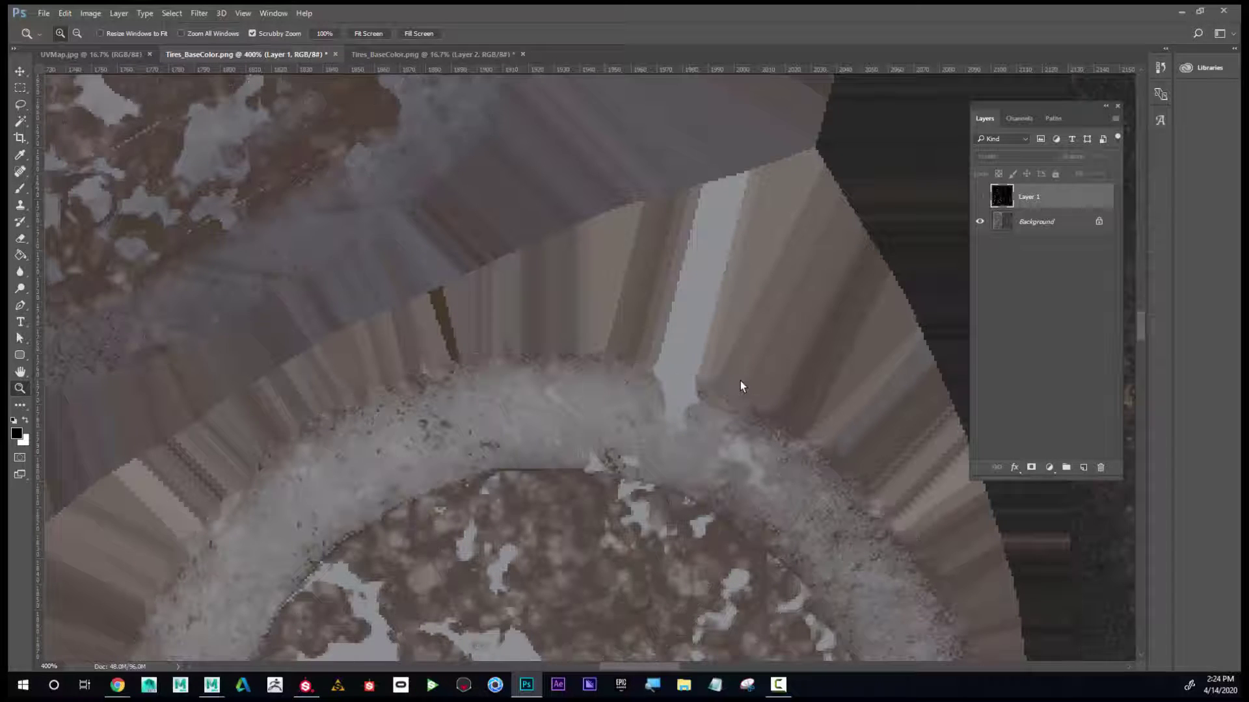
alt+scroll(741, 386, down, 5)
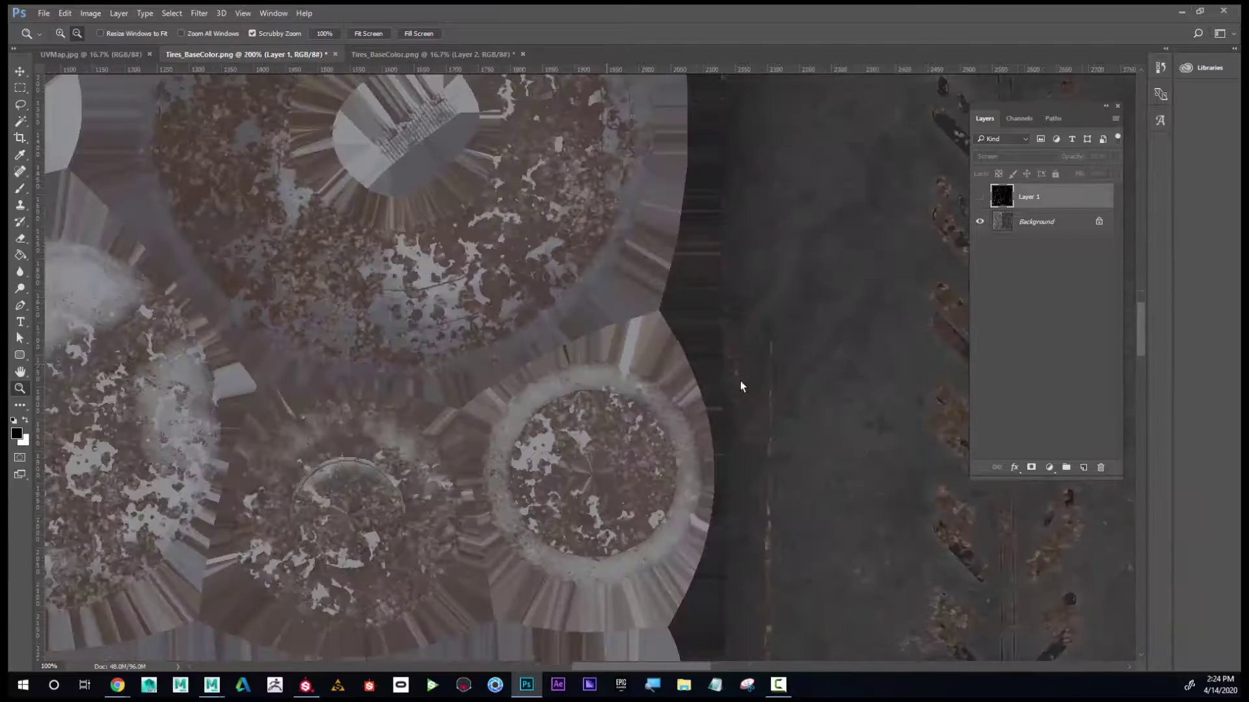
alt+scroll(741, 386, down, 3)
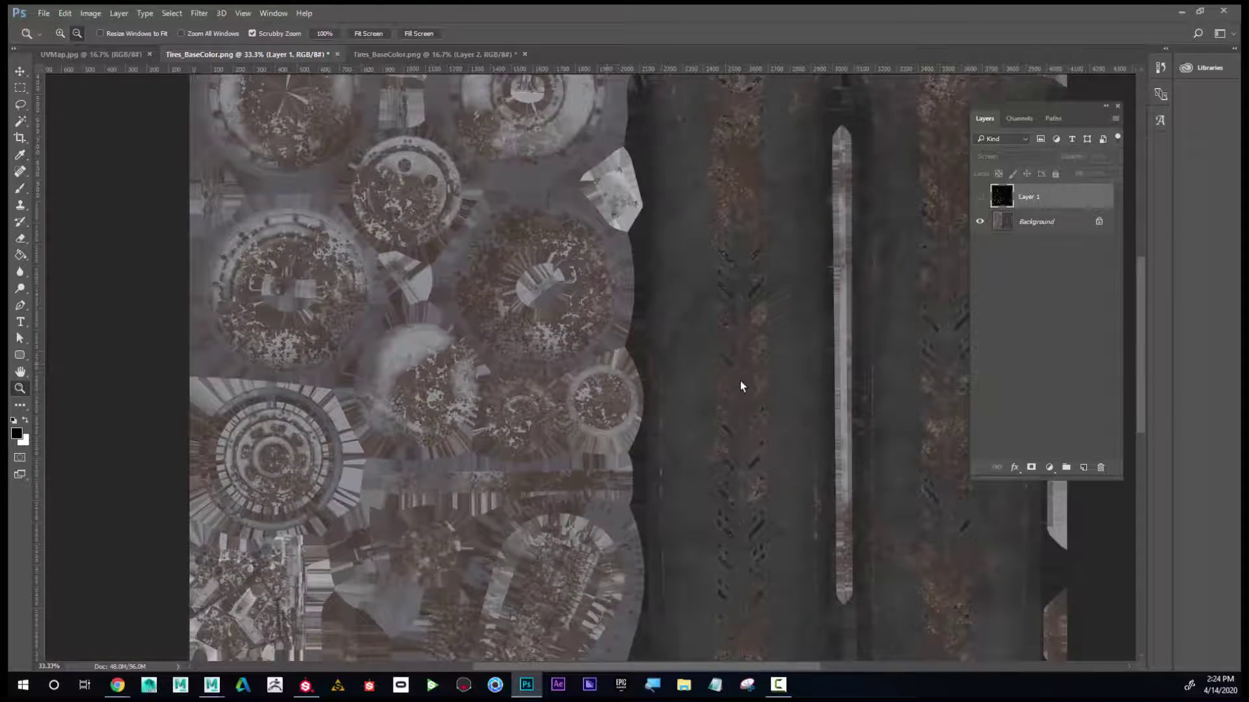
alt+scroll(741, 386, down, 1)
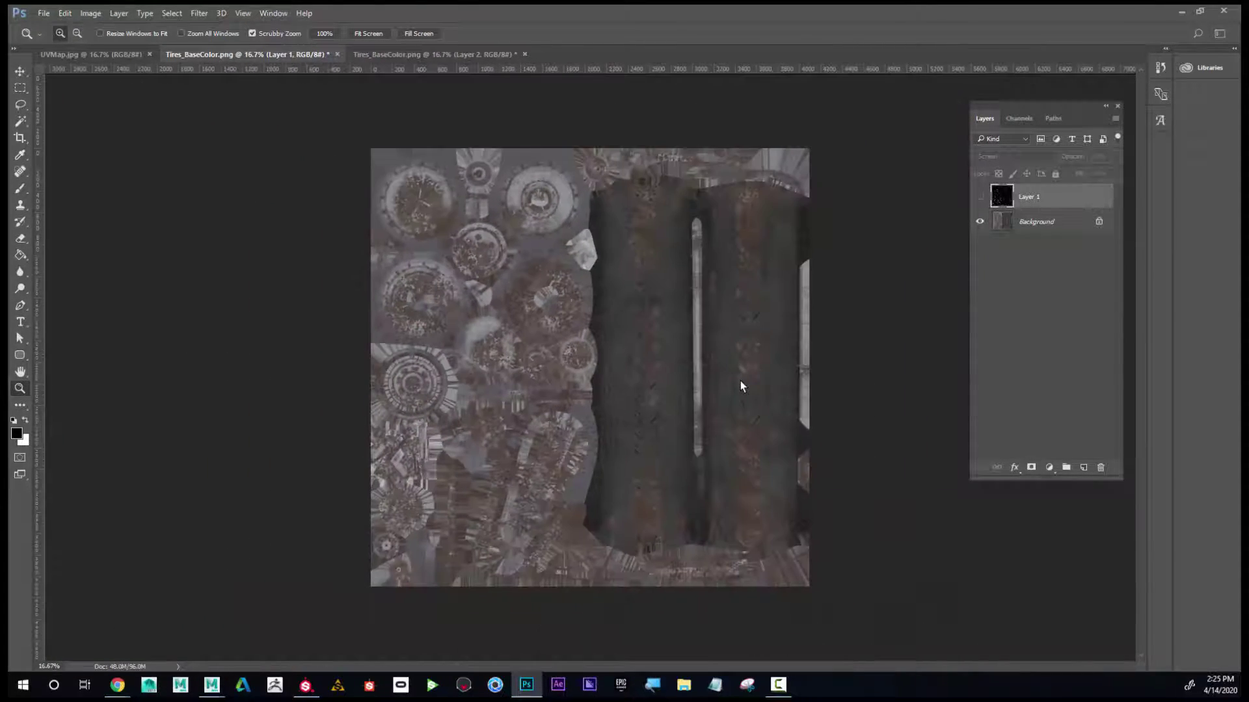
Compare the padded tire base color map with the black-background version and return to the padded one
alt+scroll(741, 387, up, 1)
alt+scroll(741, 387, down, 1)
key(ctrl+Tab)
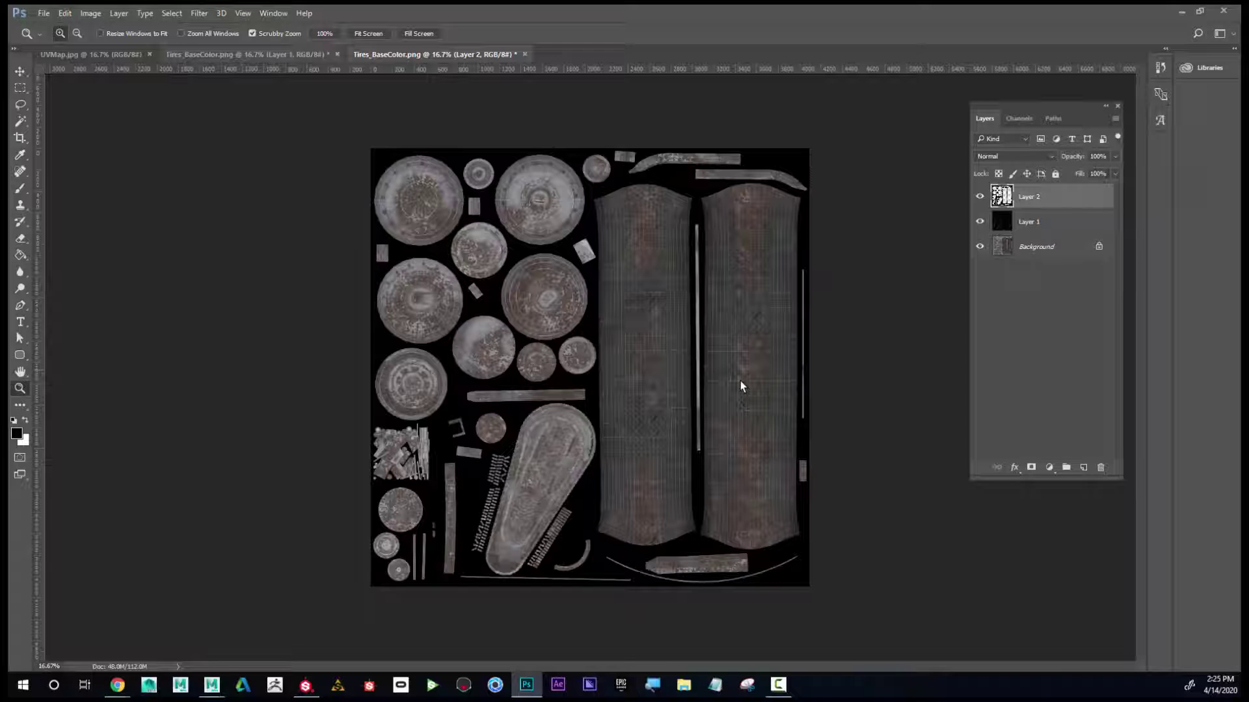
key(ctrl+shift+Tab)
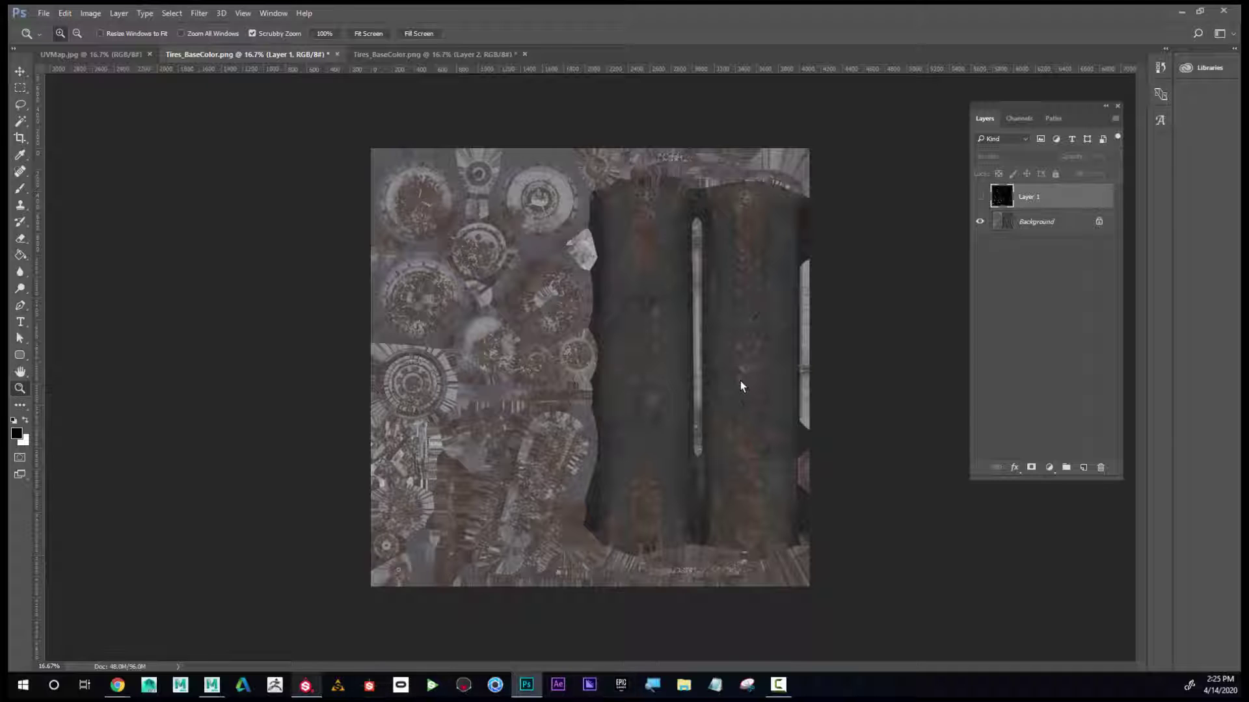
Switch to Substance Painter and review the common padding choices for the texture export, leaving the selection as is
click(306, 685)
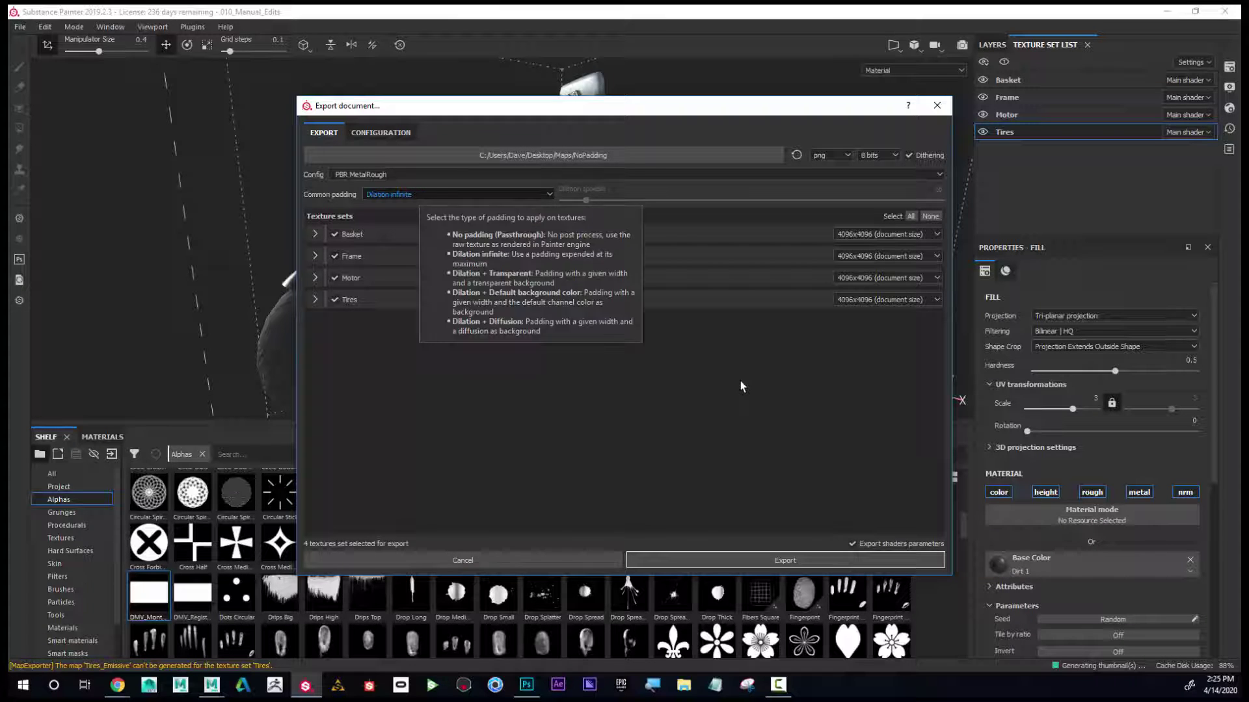
click(417, 195)
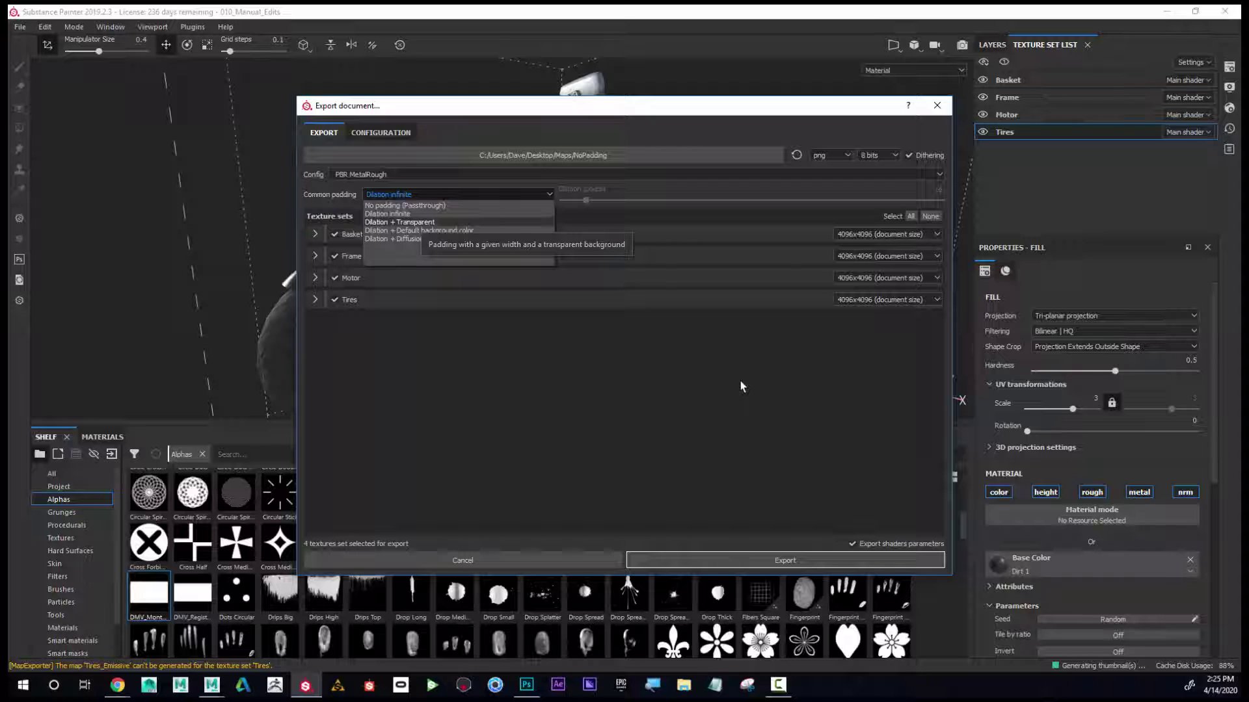
key(Down)
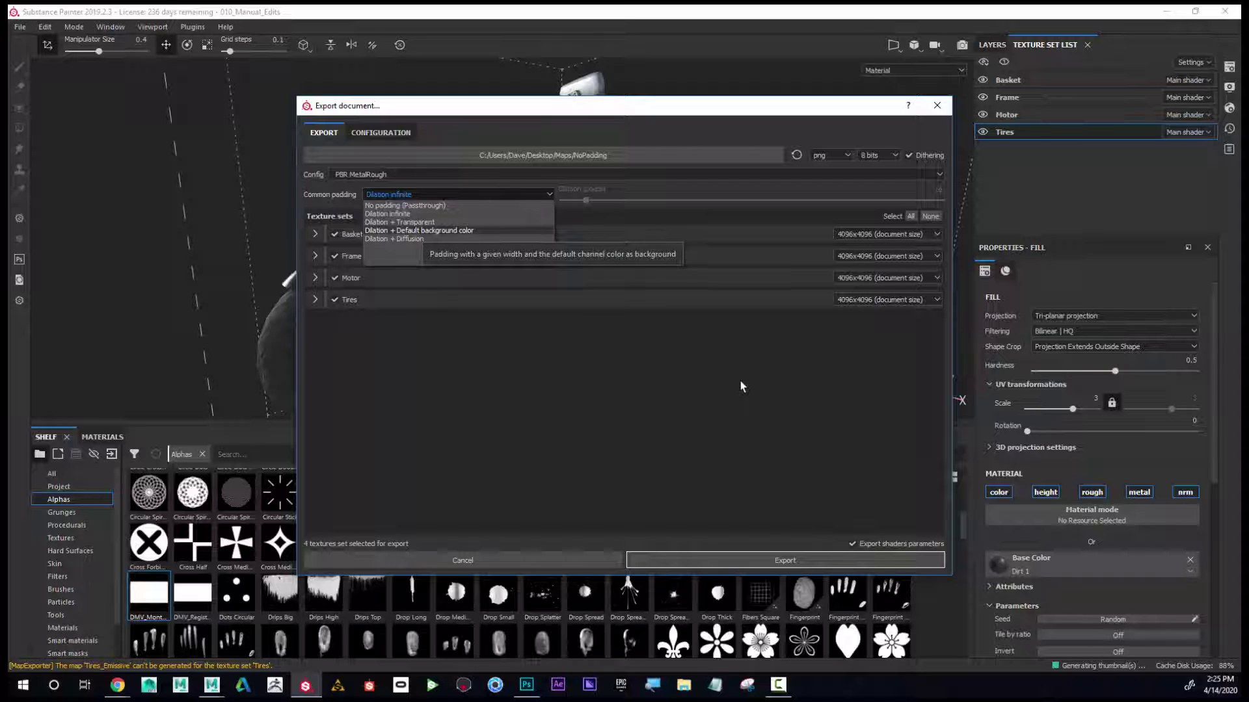
key(Escape)
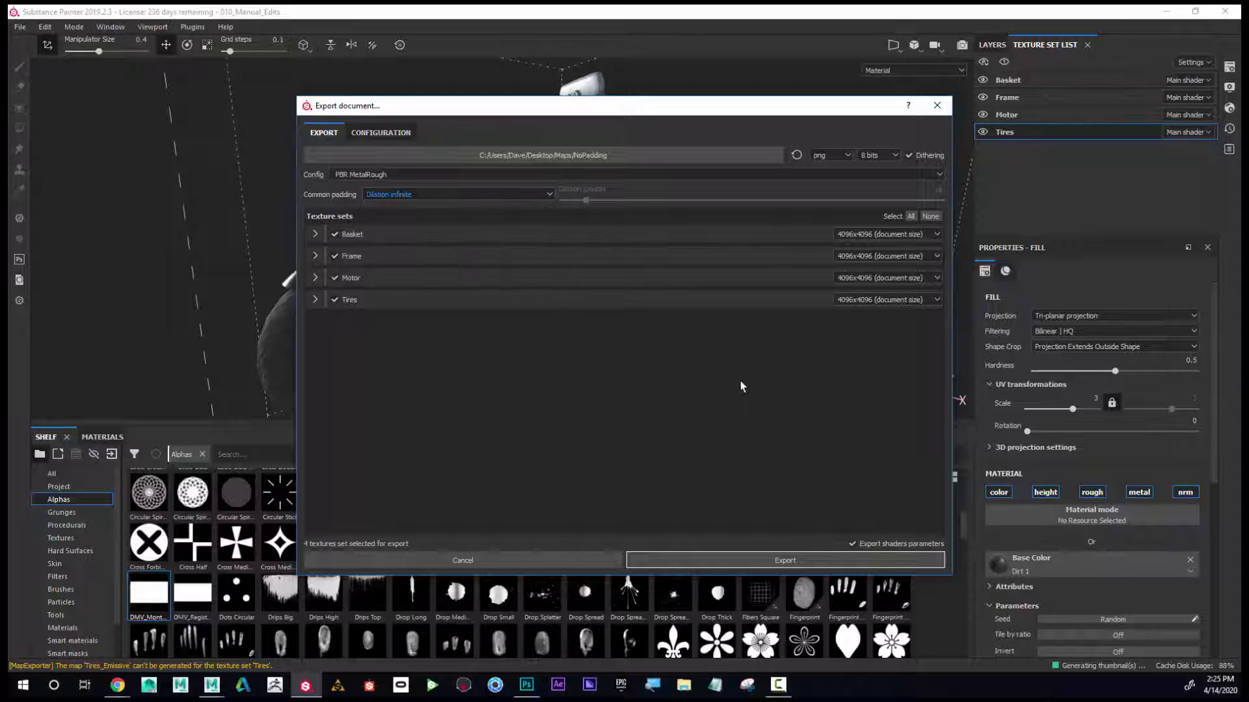
View the padded tire base color map in Photoshop once more and return to Substance Painter's export settings
mouse_move(527, 685)
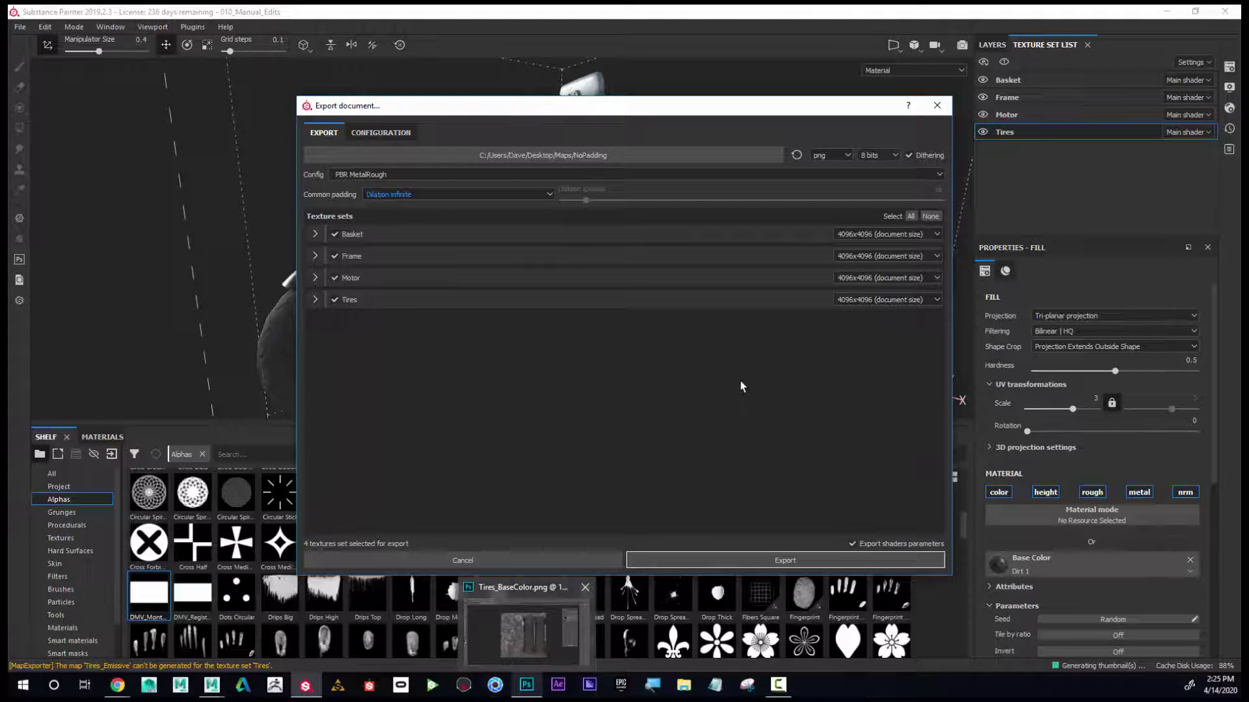
mouse_move(526, 631)
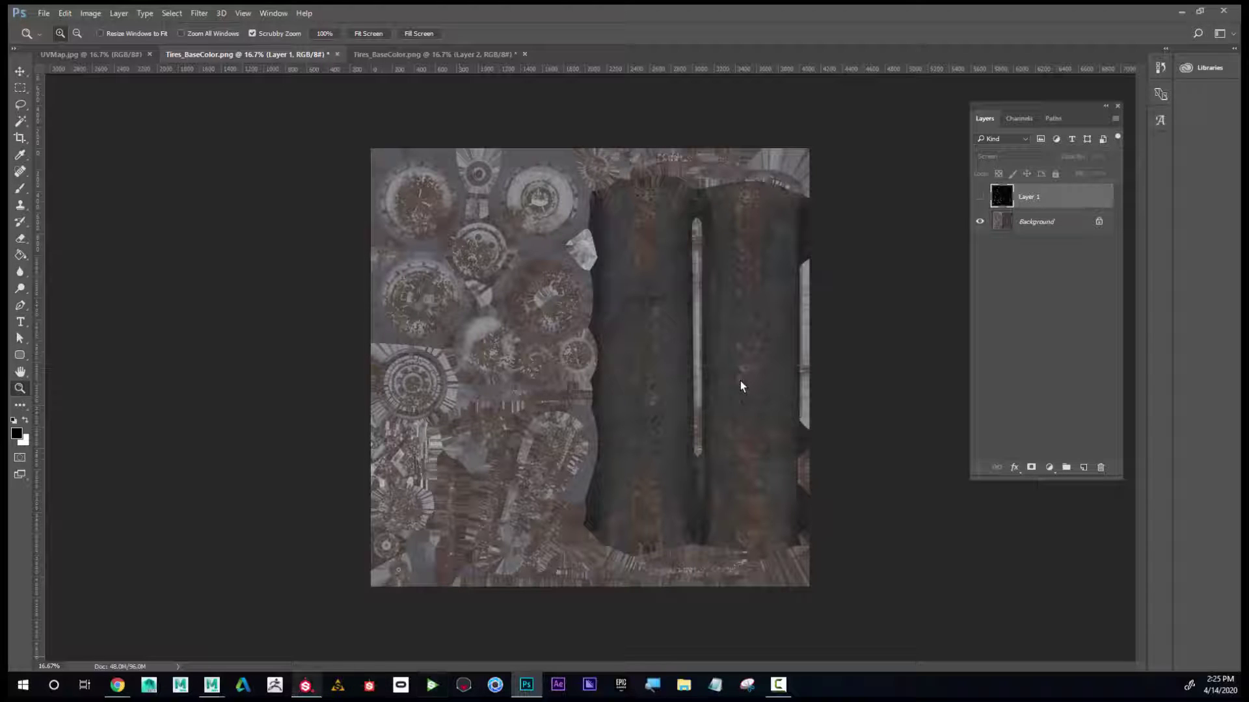
key(alt+Tab)
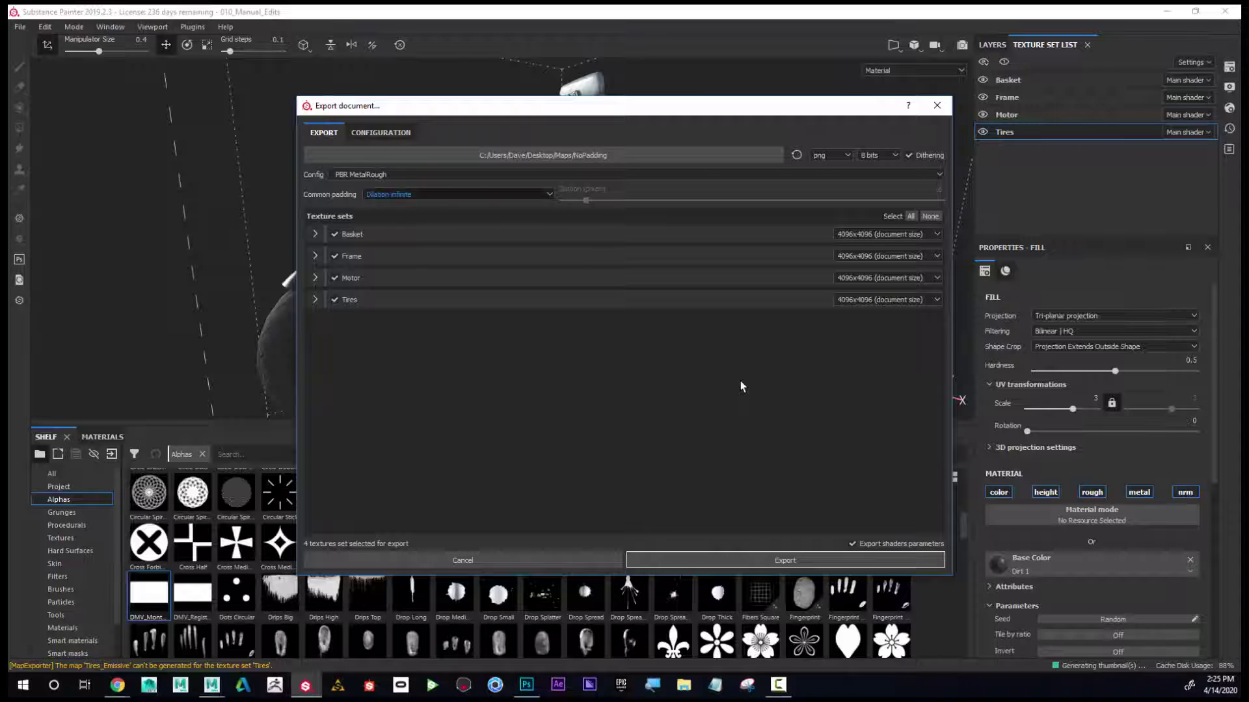
Set the common padding to Dilation + Transparent with a dilation of 5 pixels
key(space)
key(Down)
key(Return)
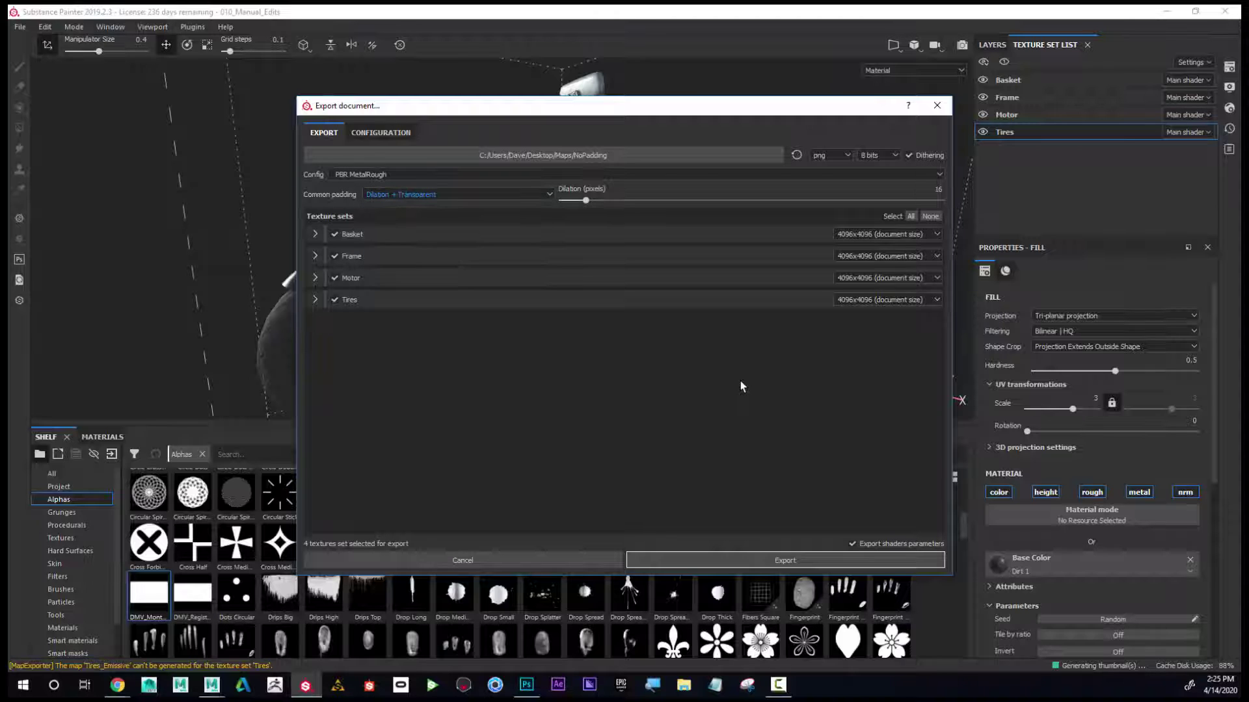
mouse_move(586, 200)
mouse_down()
mouse_move(711, 200)
mouse_move(577, 201)
mouse_up()
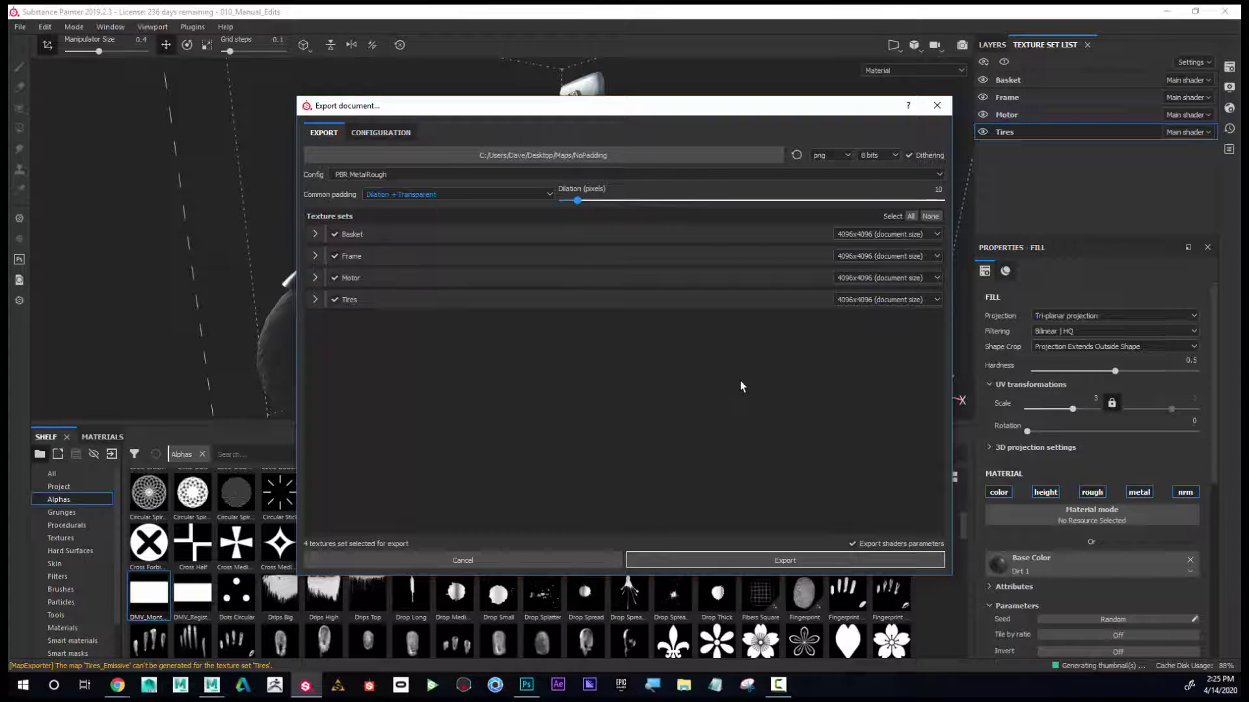
key(Left)
key(Left)
key(Left)
key(Left)
key(Left)
key(Left)
key(Right)
Set the common padding for the texture export to Dilation infinite
click(481, 195)
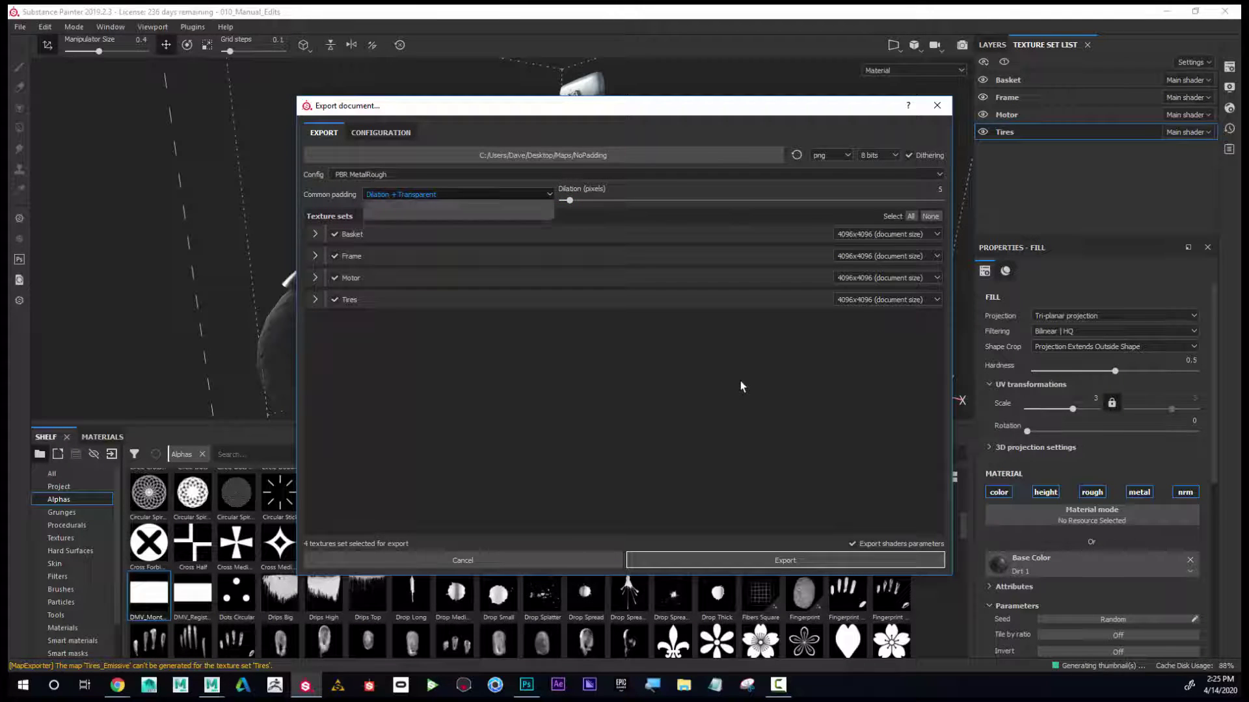
click(456, 216)
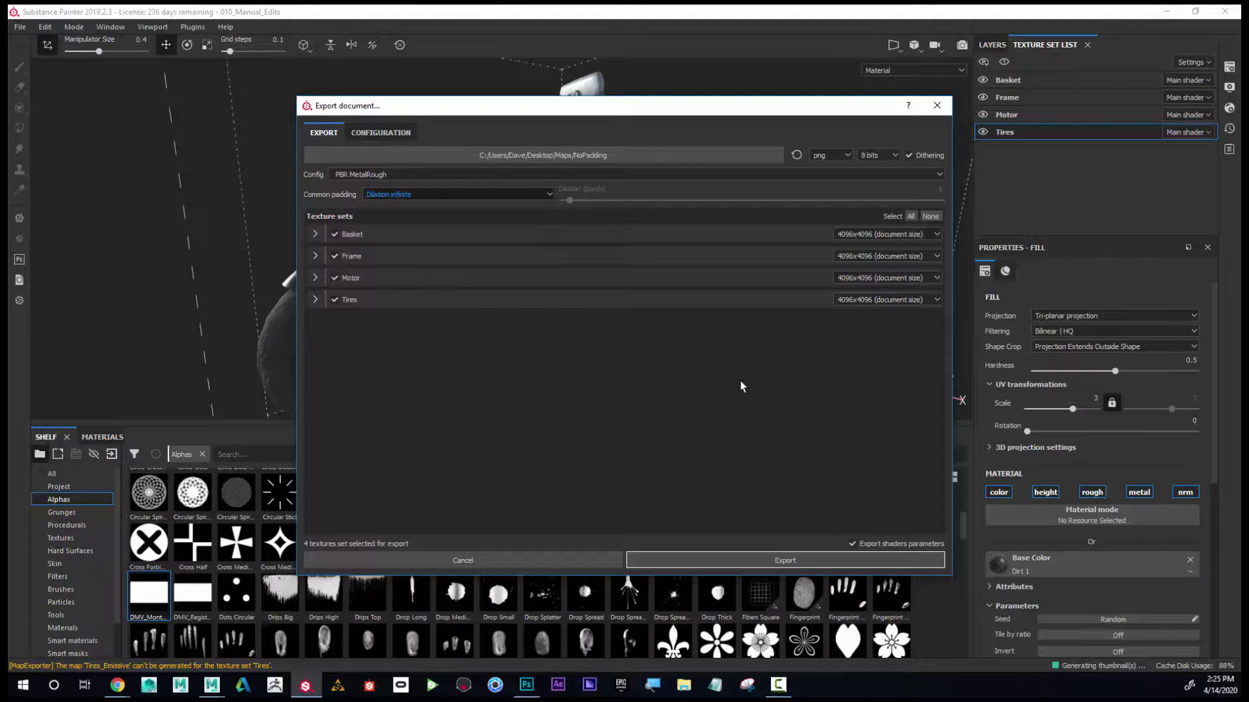
key(space)
key(Return)
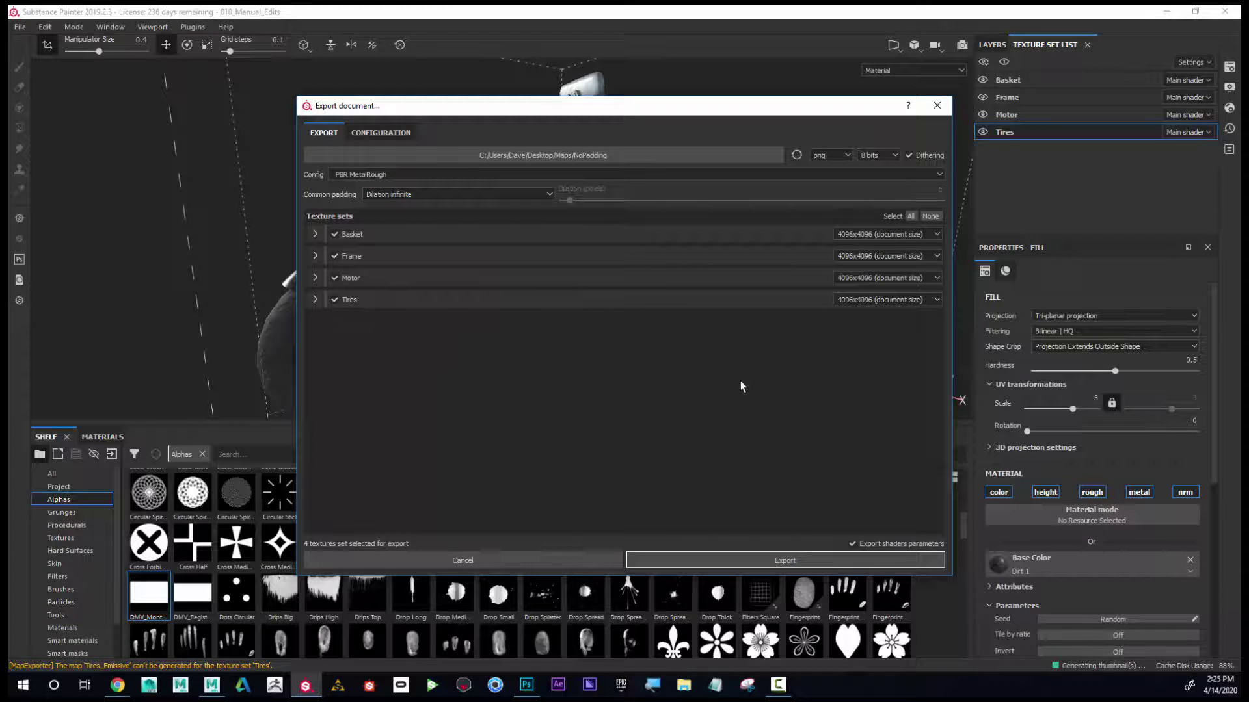